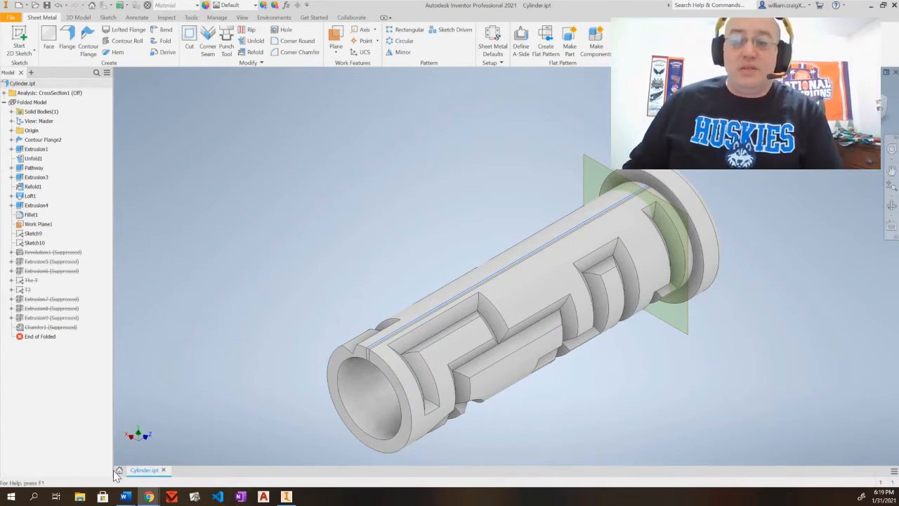
- Create a new part from the metric Standard (mm).ipt template
click(119, 470)
mouse_move(273, 284)
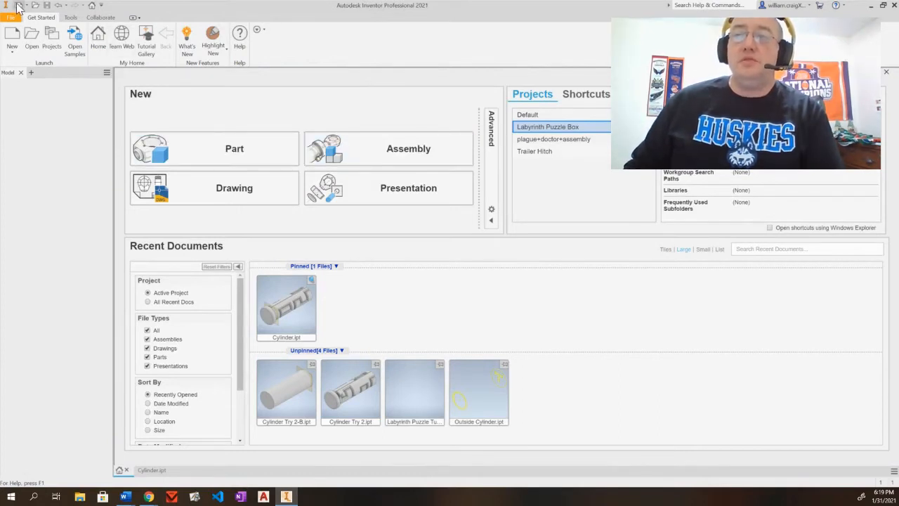
click(12, 42)
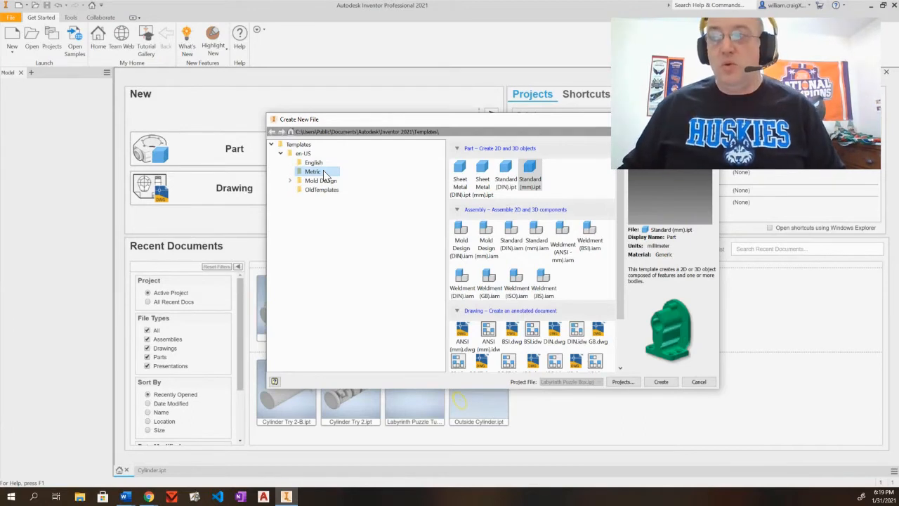
double_click(531, 189)
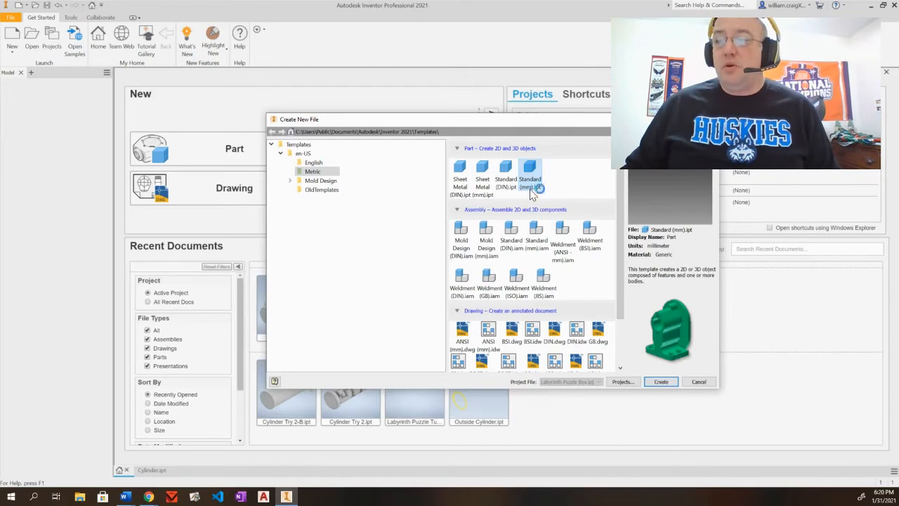
click(667, 381)
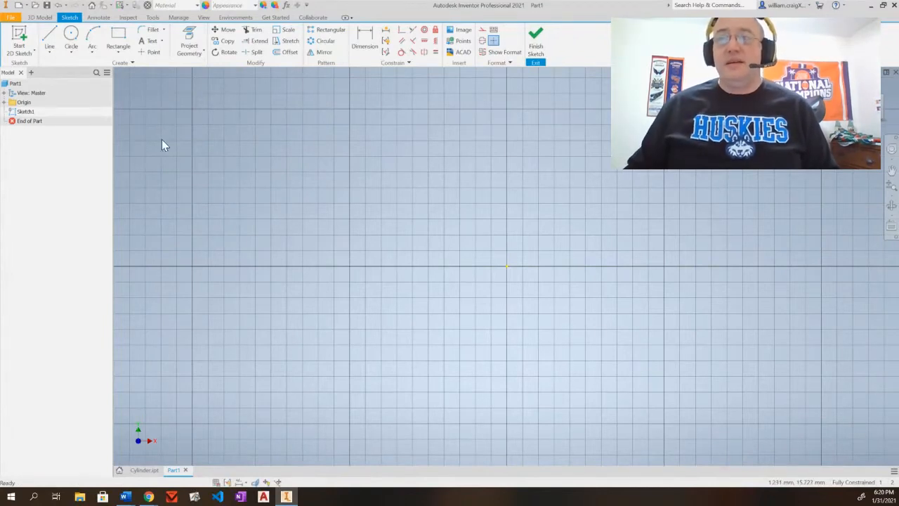
- Save the part in the Labyrinth Puzzle Tube folder, named with the author's surname in capitals followed by "-Maze-Cylinder"
click(47, 7)
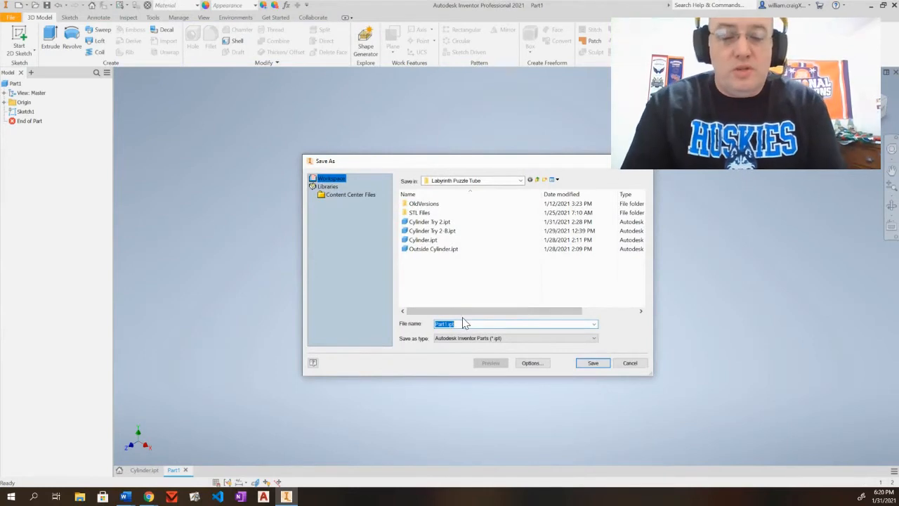
text(CRAIG)
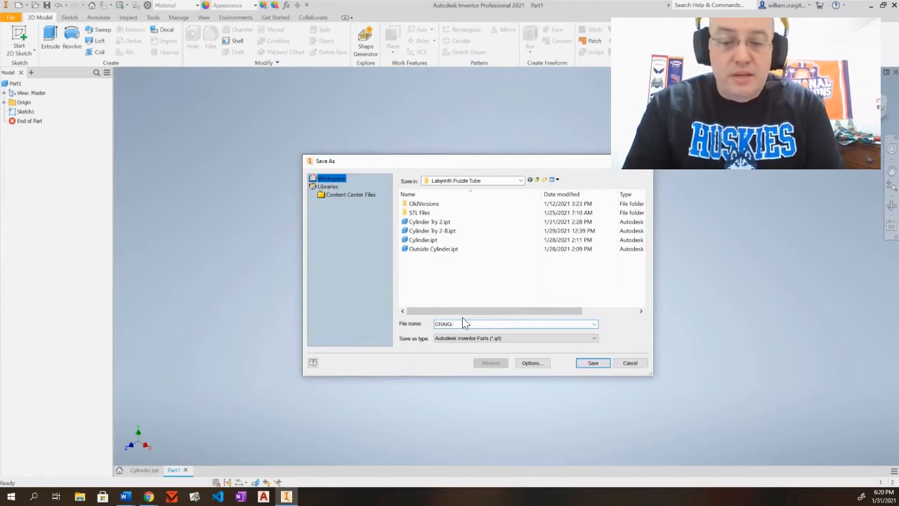
text(-Maz)
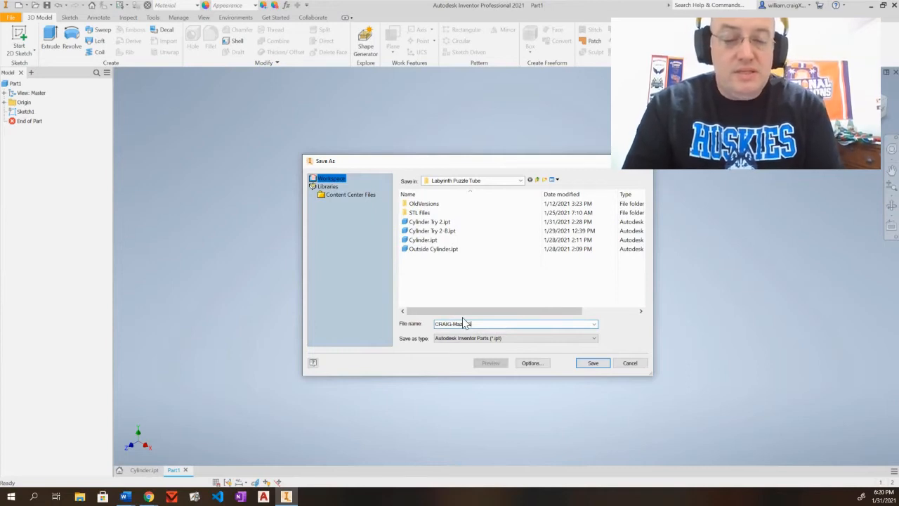
text(e Cylinder)
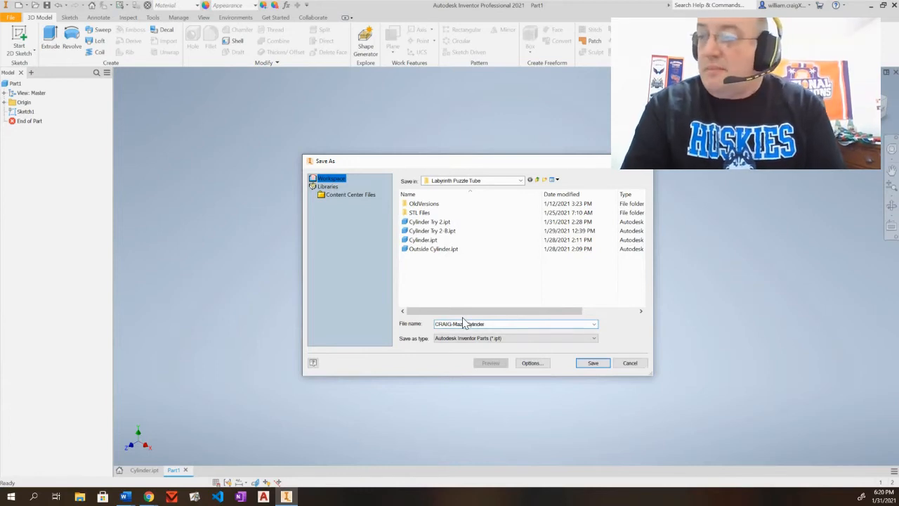
key(Return)
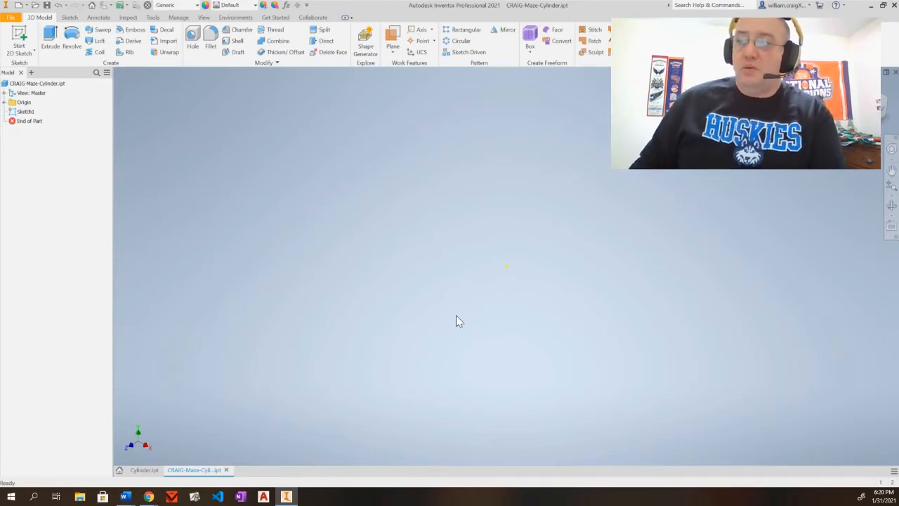
- Delete the empty default sketch and start a new 2D sketch on the XY plane
click(16, 112)
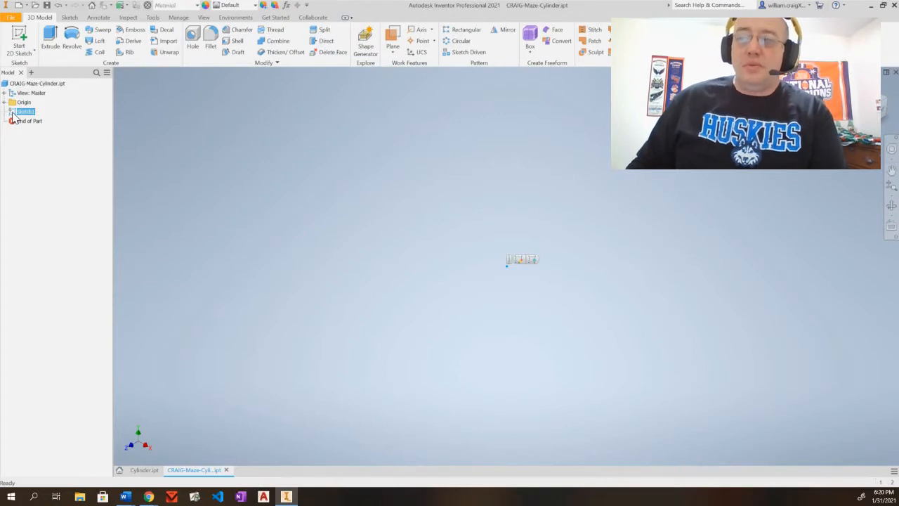
key(Delete)
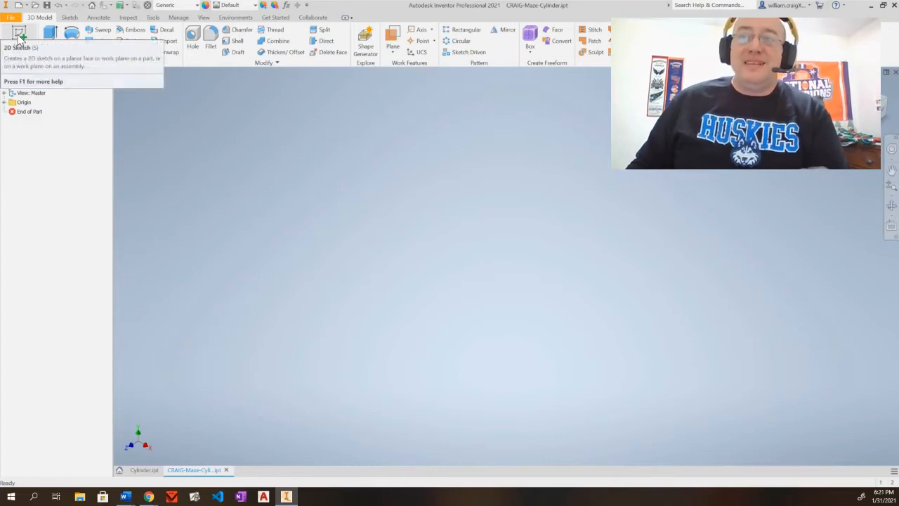
click(19, 40)
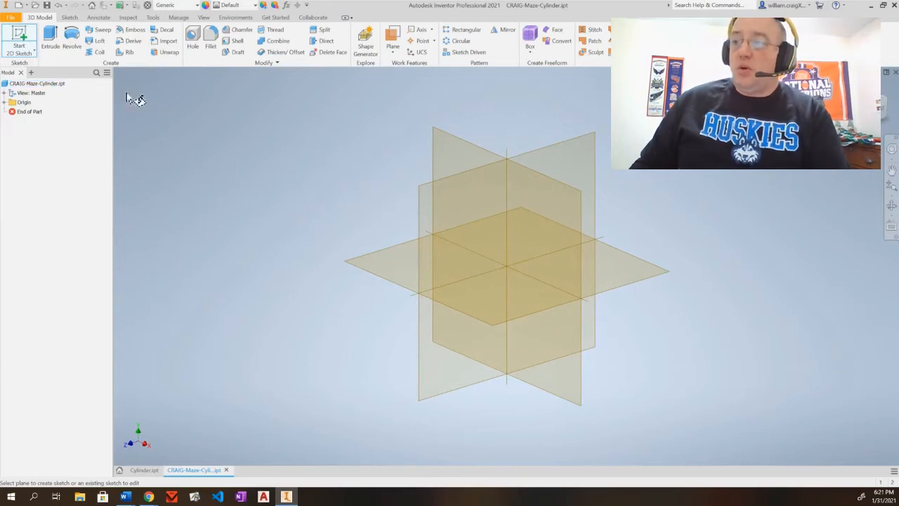
click(448, 148)
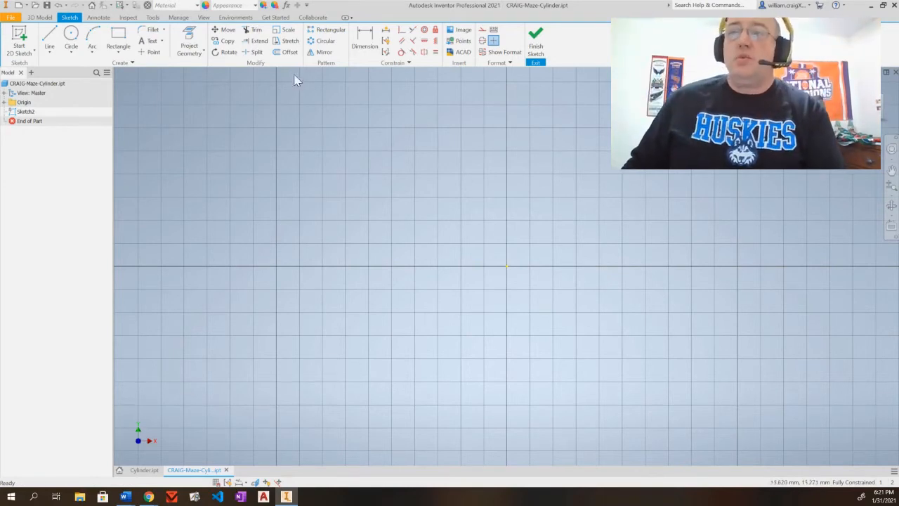
- Sketch a circle centred on the origin with a diameter of 25 mm
click(71, 36)
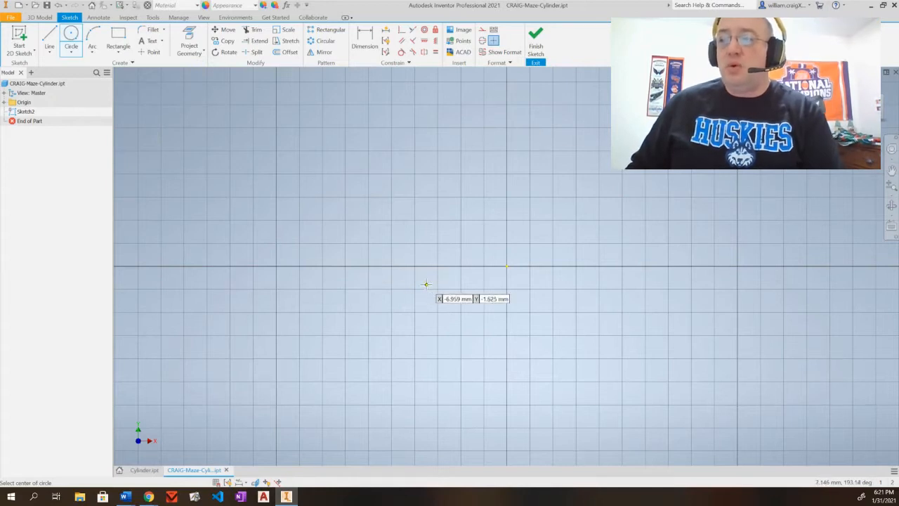
click(507, 266)
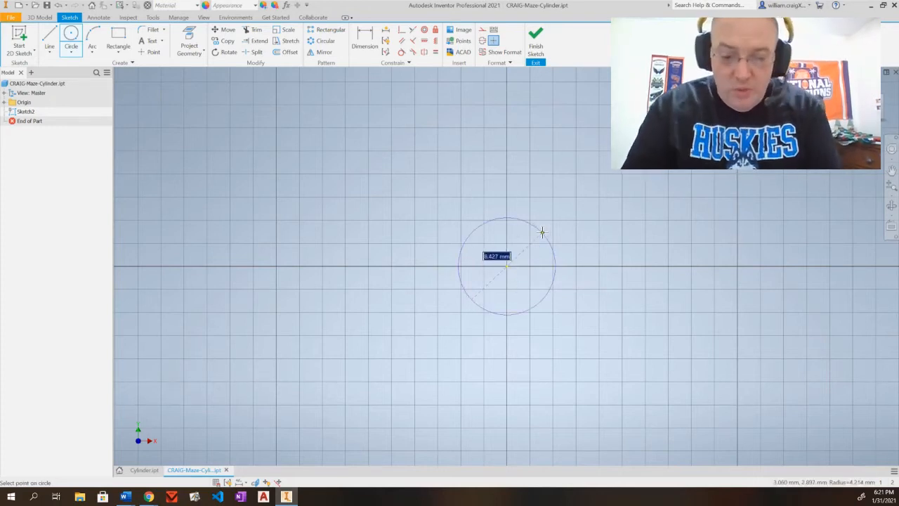
text(2mm)
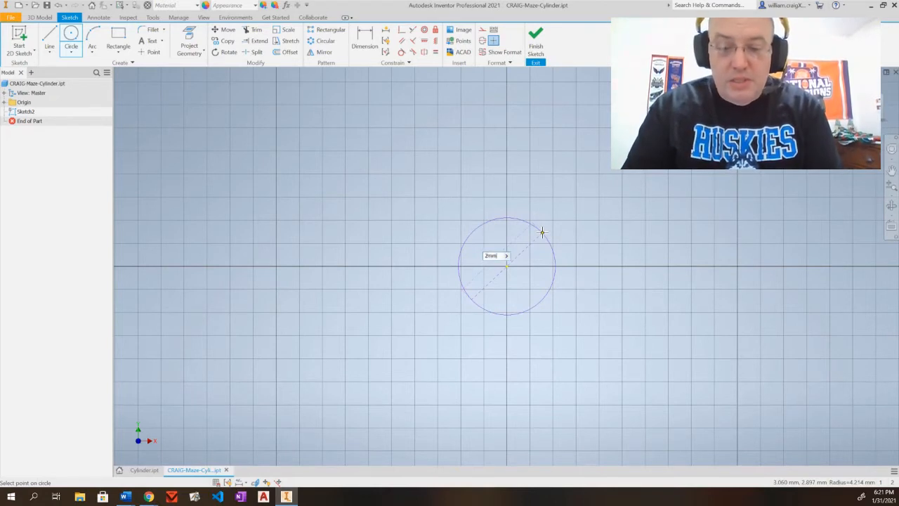
key(BackSpace)
key(BackSpace)
text(5 mm)
key(Return)
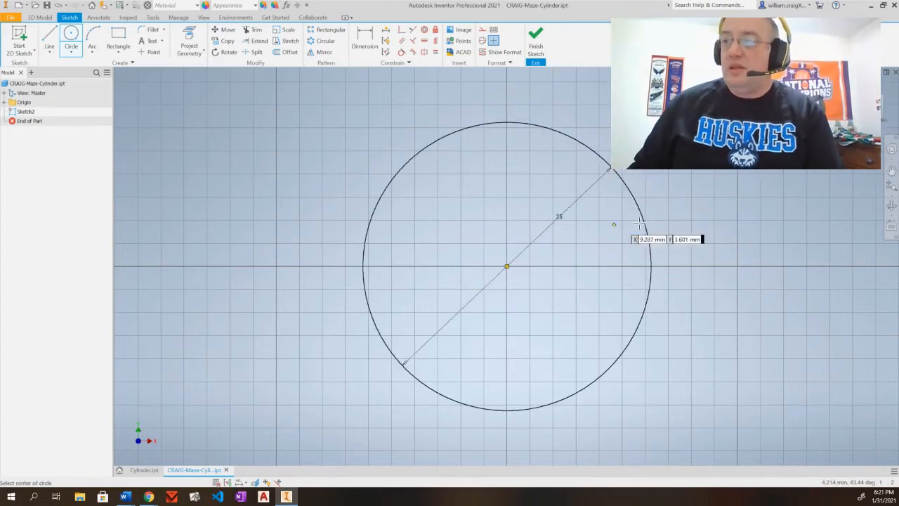
key(Escape)
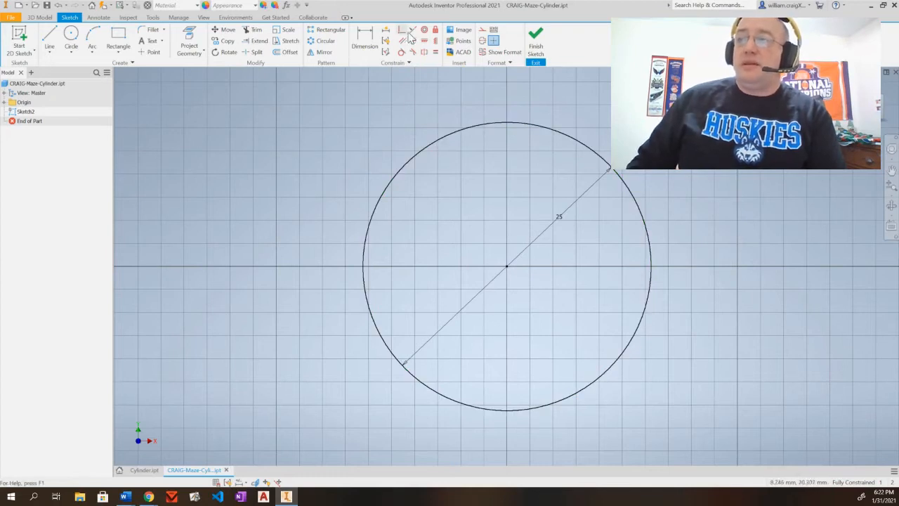
- Draw a short vertical construction line on the Y axis, crossing the circle at its uppermost point
click(481, 30)
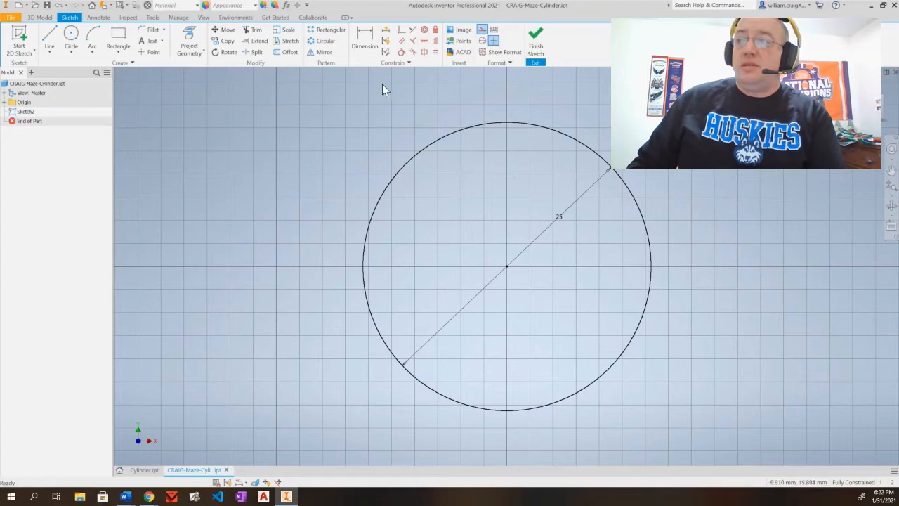
click(48, 41)
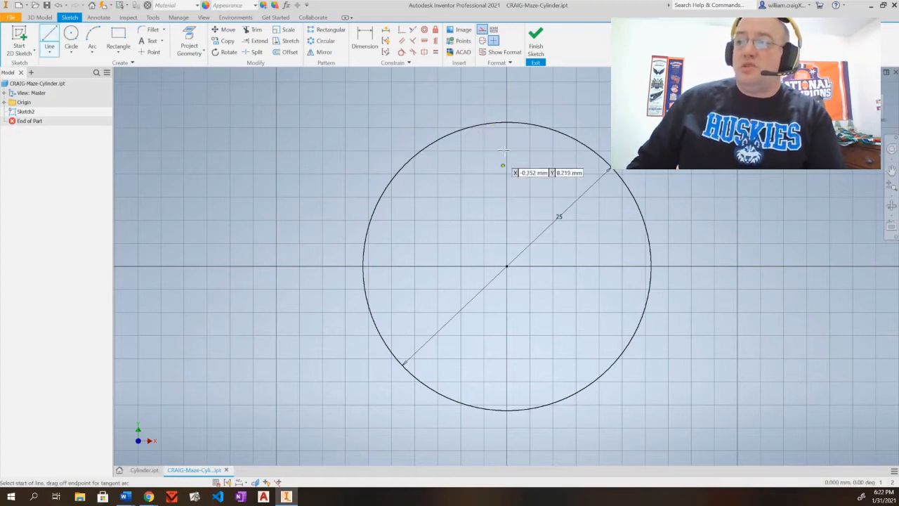
click(506, 123)
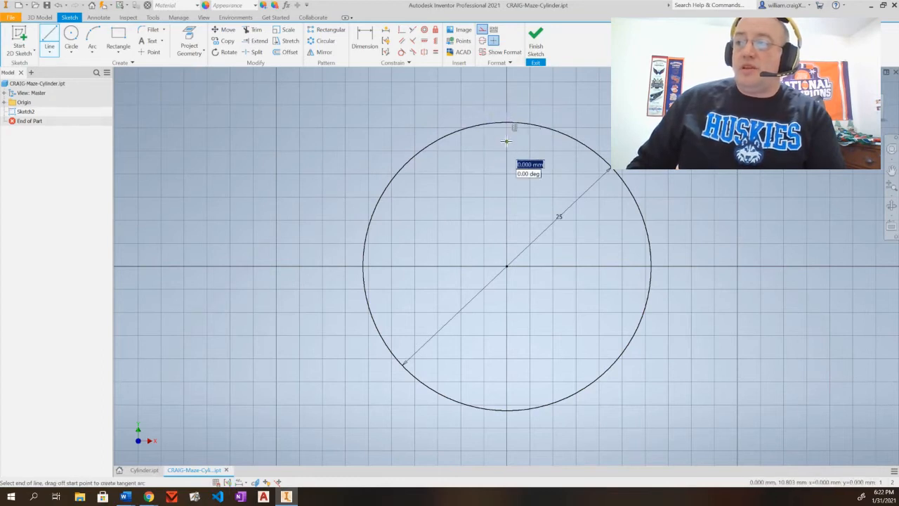
scroll(511, 134, down, 2)
scroll(515, 129, up, 3)
scroll(515, 129, up, 3)
scroll(507, 132, up, 3)
middle_drag(497, 140, 453, 209)
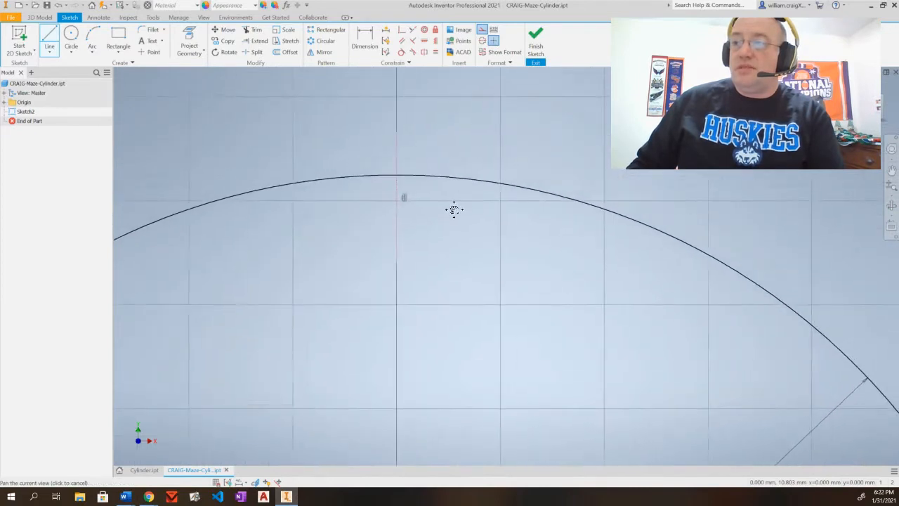
click(413, 190)
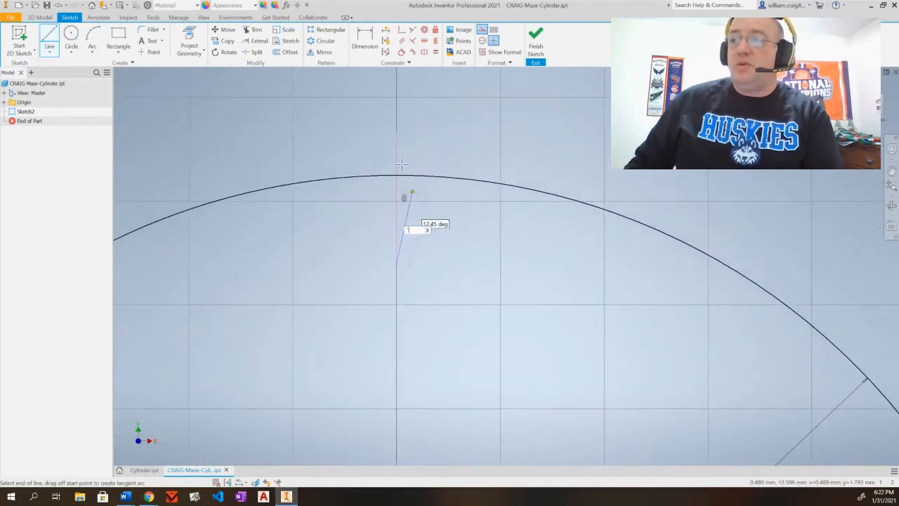
key(Escape)
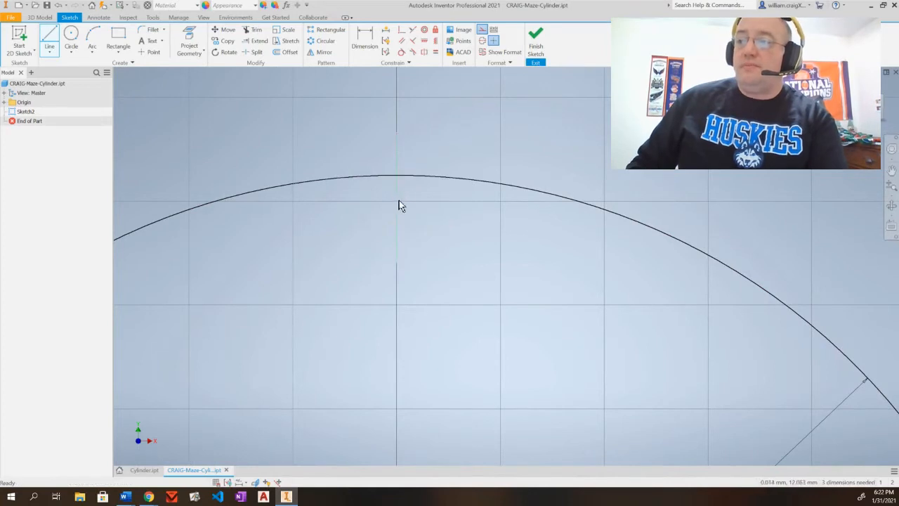
key(Escape)
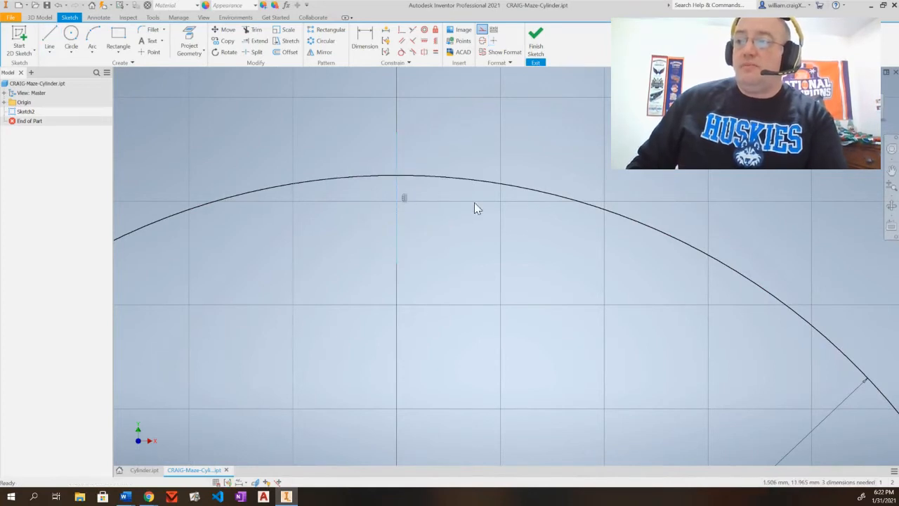
- Offset the vertical construction line by 1 mm toward positive X
click(287, 52)
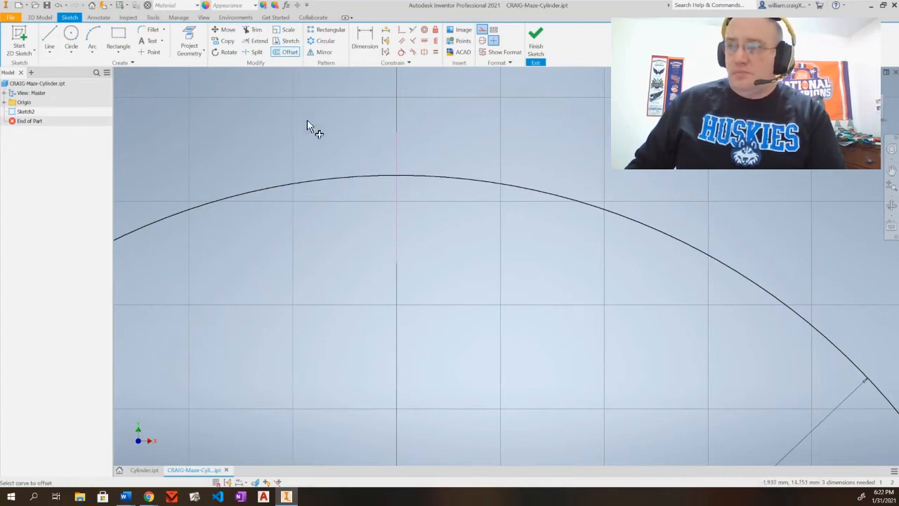
click(399, 163)
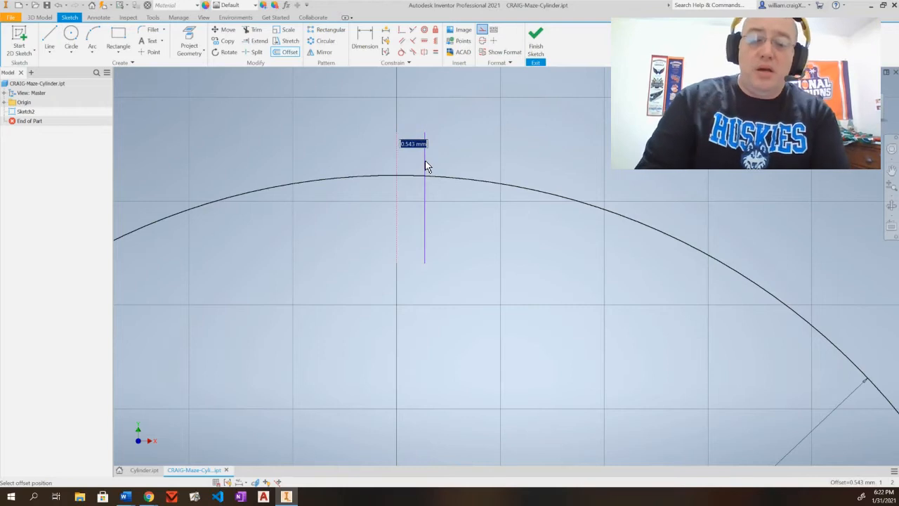
text(1)
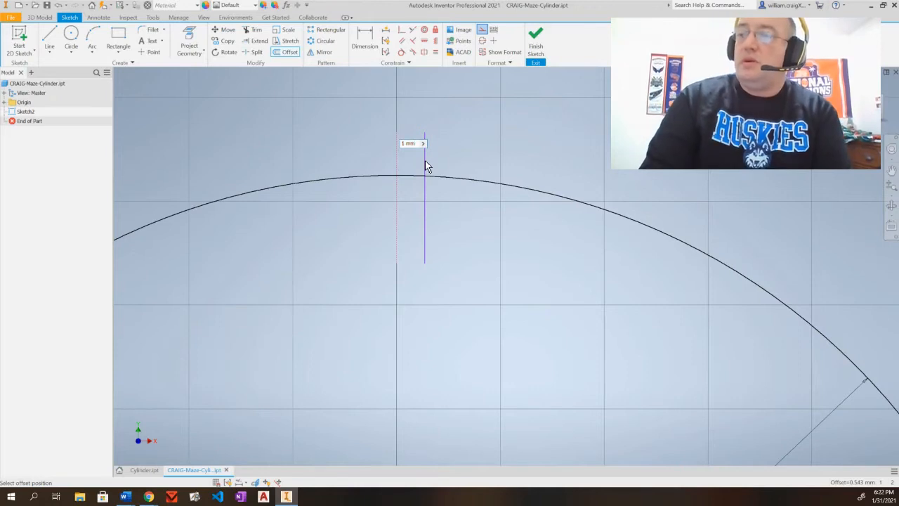
key(Return)
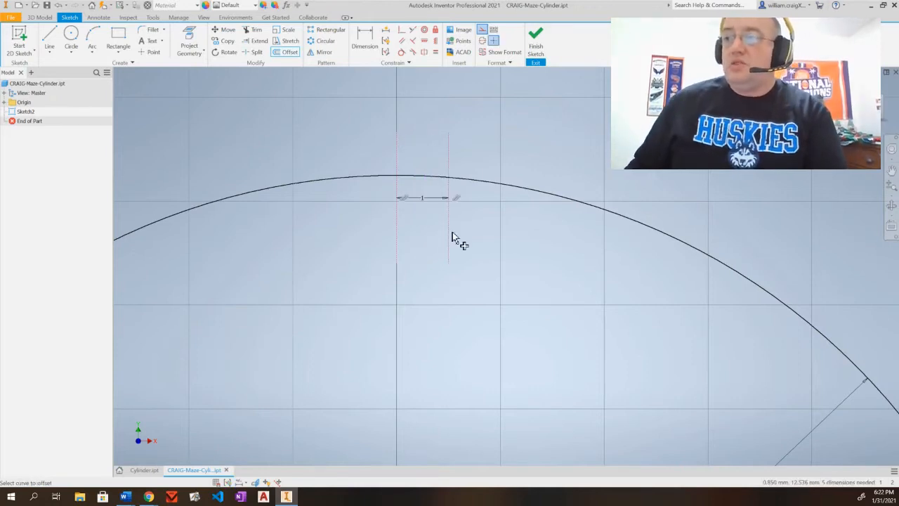
key(Escape)
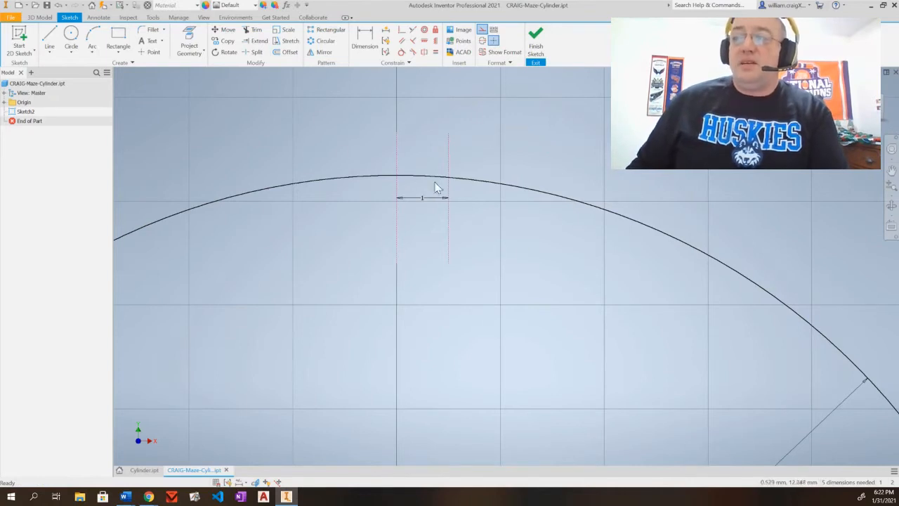
- Trim away the short piece of the circle between the two construction lines to leave a gap
click(252, 31)
click(418, 174)
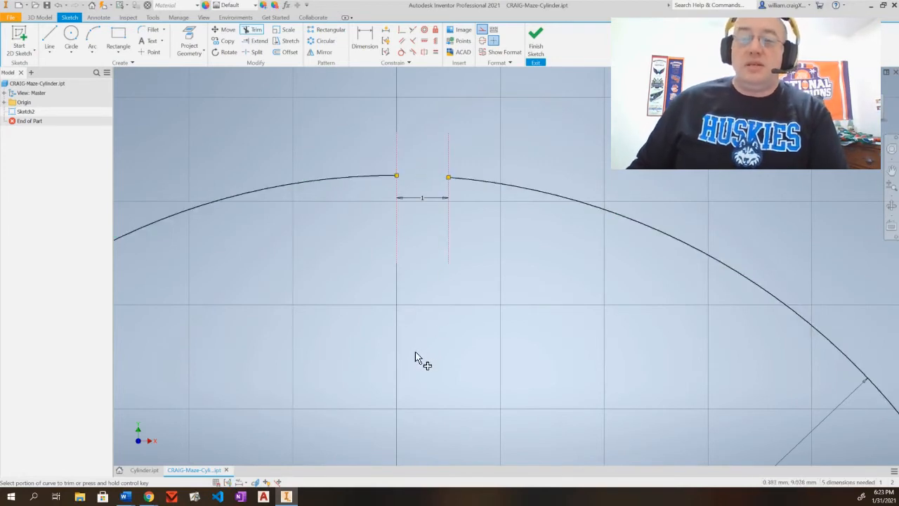
key(Escape)
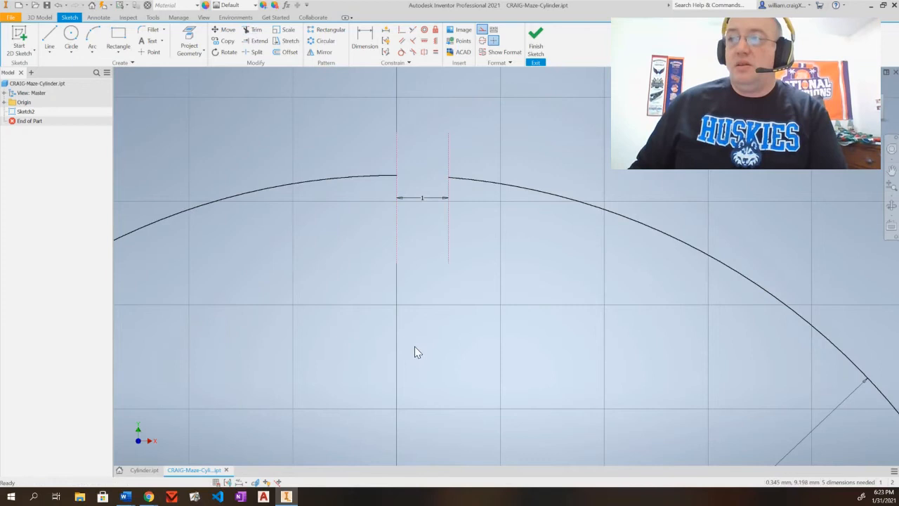
scroll(416, 348, up, 1)
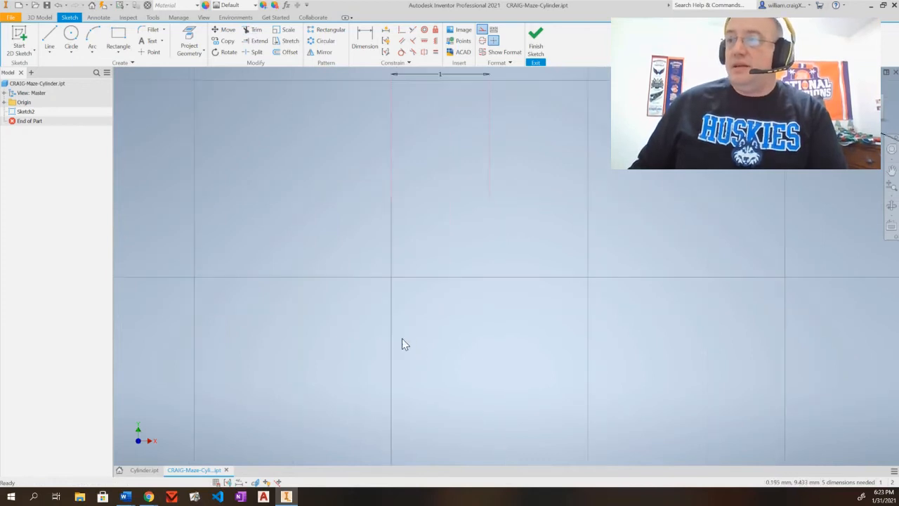
scroll(399, 353, down, 5)
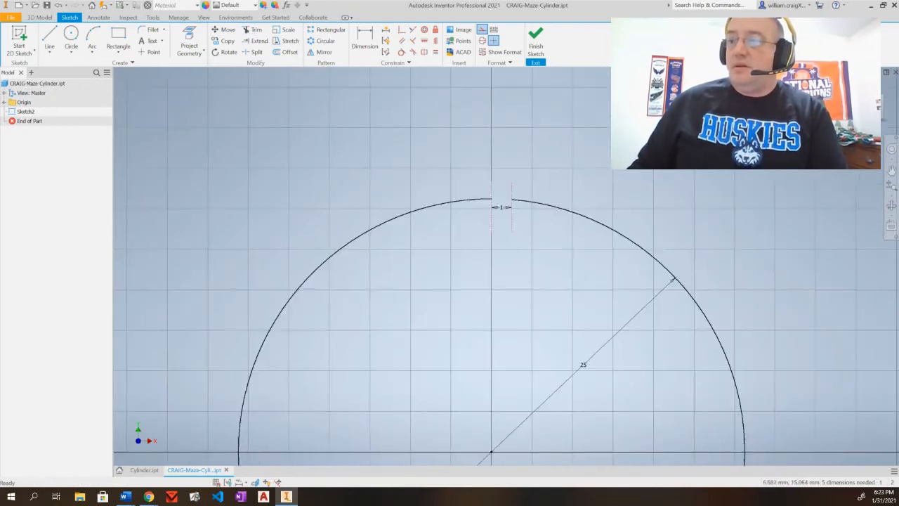
middle_drag(532, 226, 465, 187)
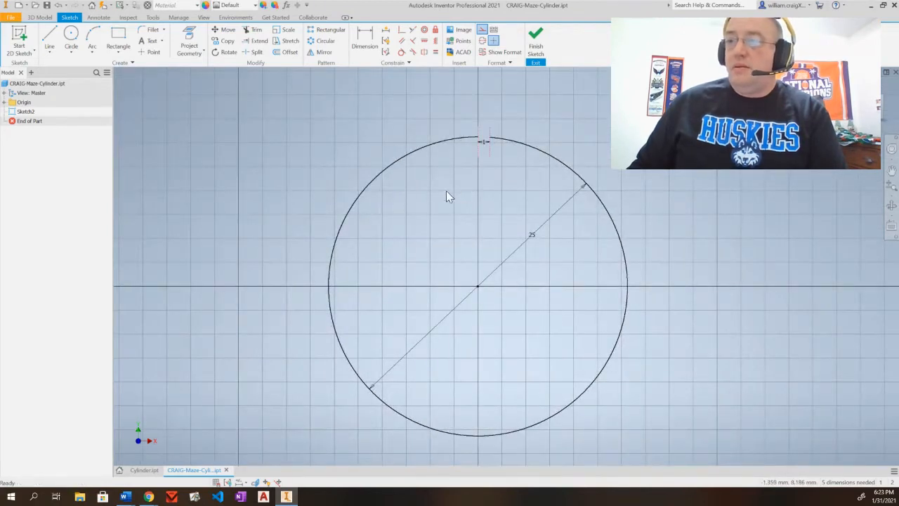
- Finish the gapped circle sketch and rename it "Cylinder Base Sketch"
click(535, 42)
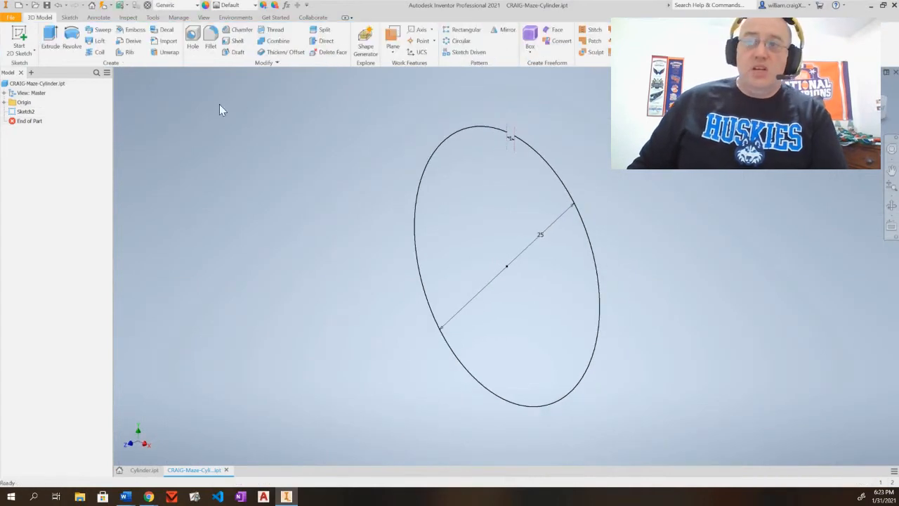
click(26, 112)
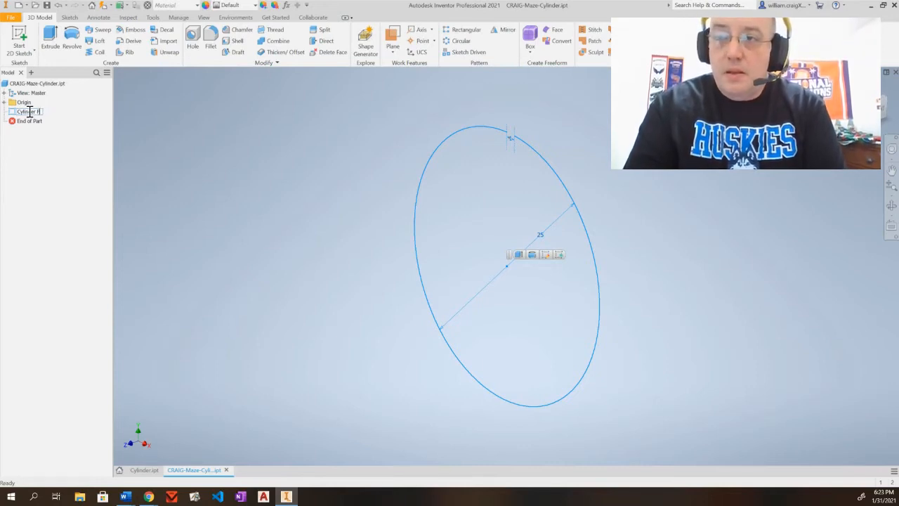
text(se Sketch)
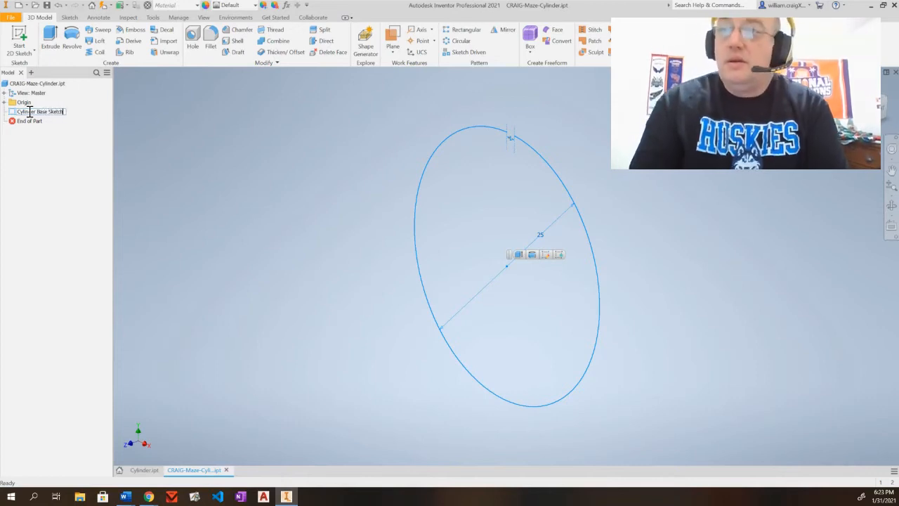
key(Return)
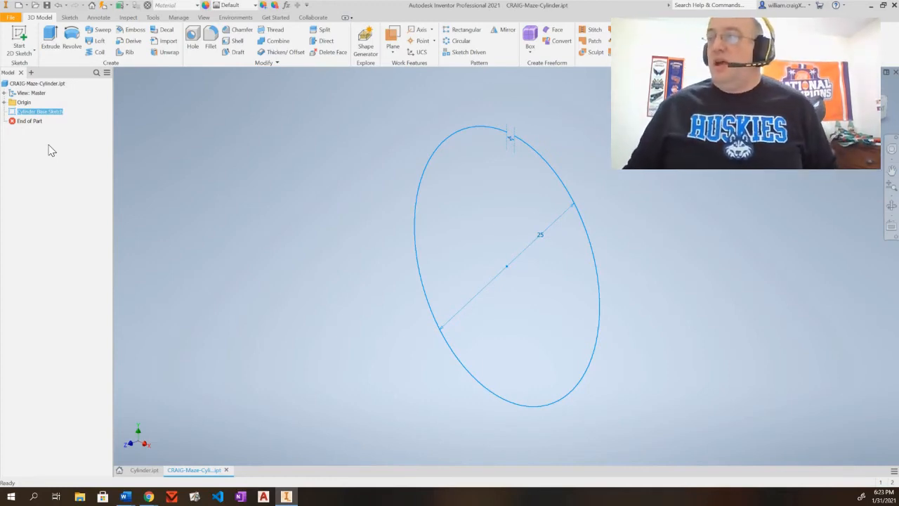
click(606, 150)
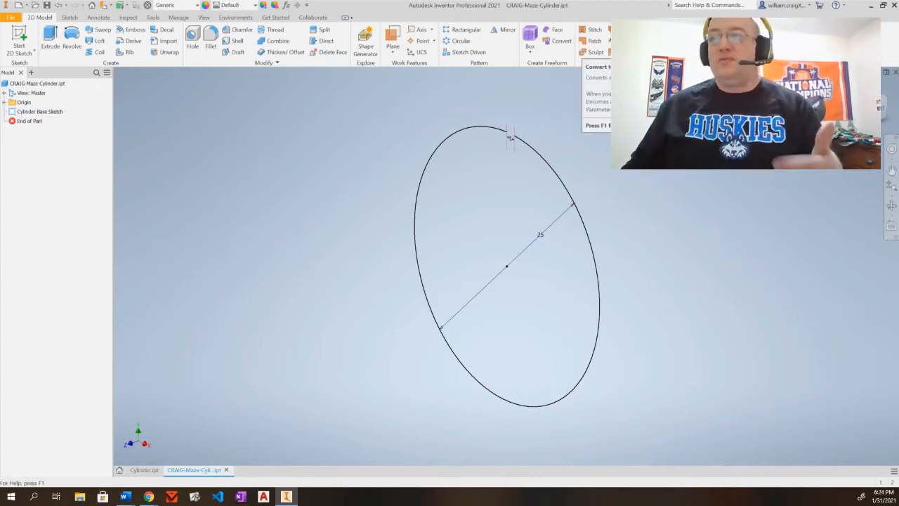
- Convert the part to sheet metal and create a contour flange from the gapped circle with a distance of 110 mm
click(559, 41)
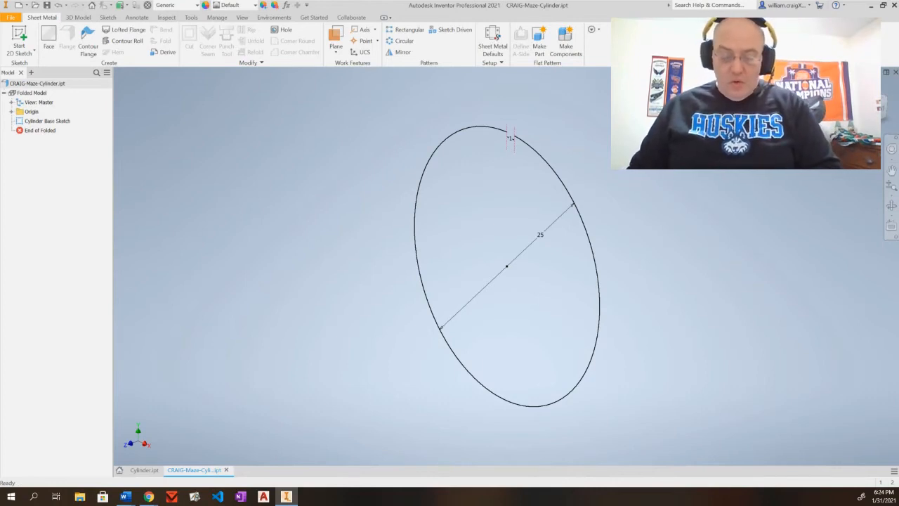
click(86, 43)
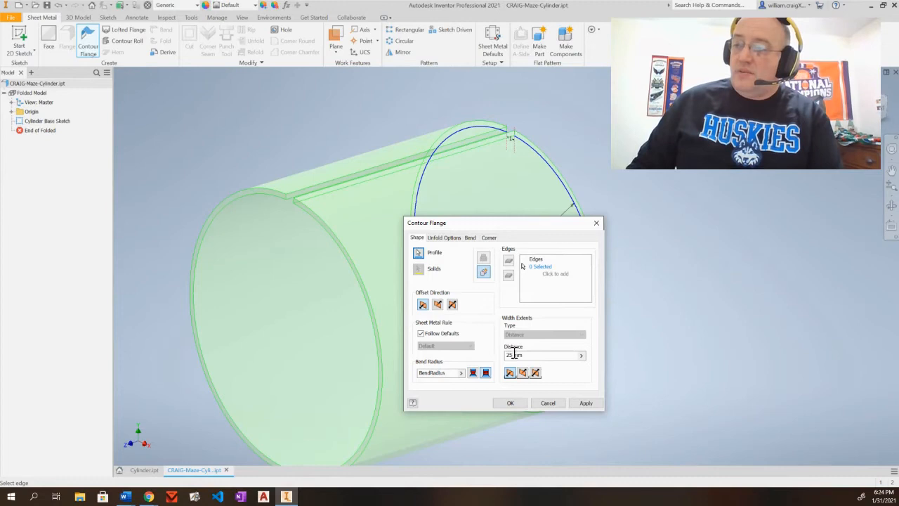
drag(532, 356, 503, 356)
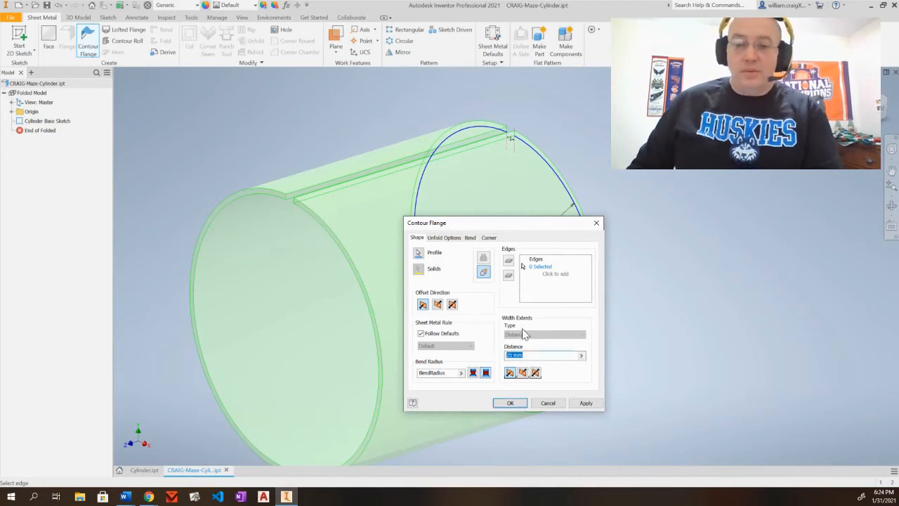
text(11)
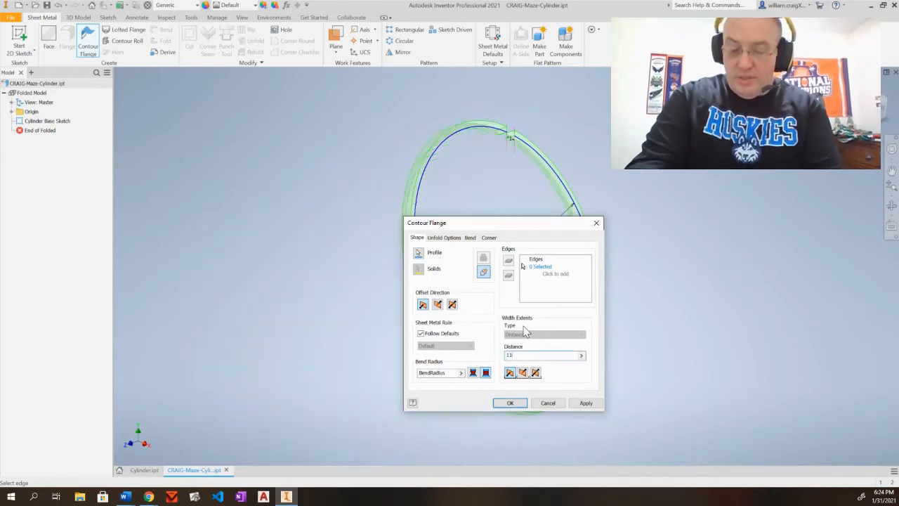
text(0 mm)
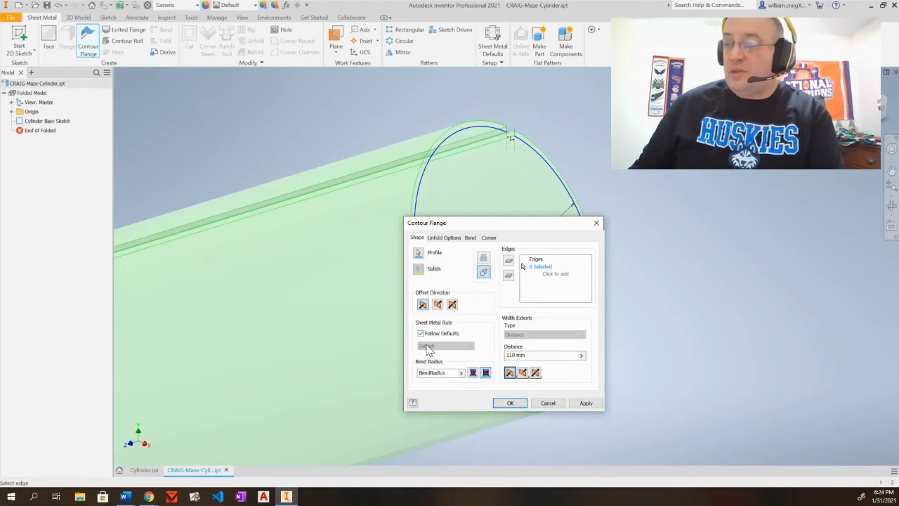
click(513, 404)
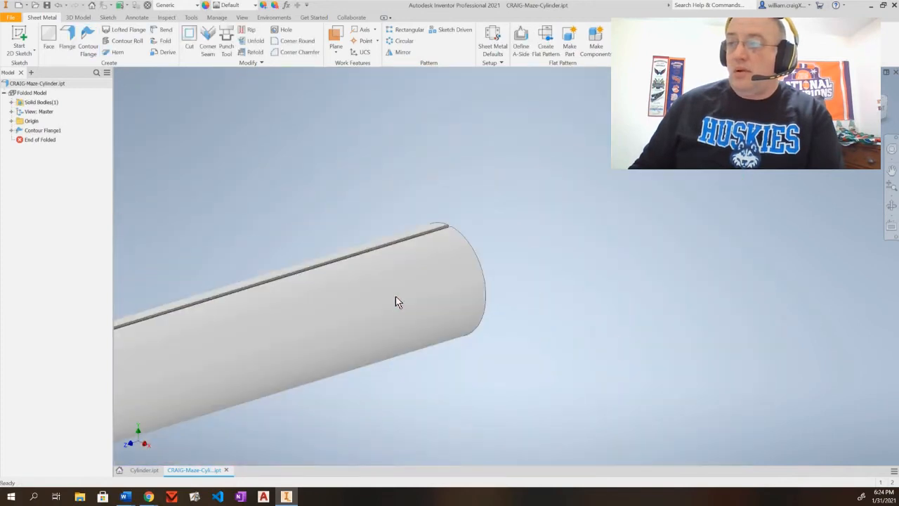
- Override the sheet metal rule's thickness in the sheet metal defaults with 4 mm and apply it to the tube
middle_drag(397, 302, 669, 222)
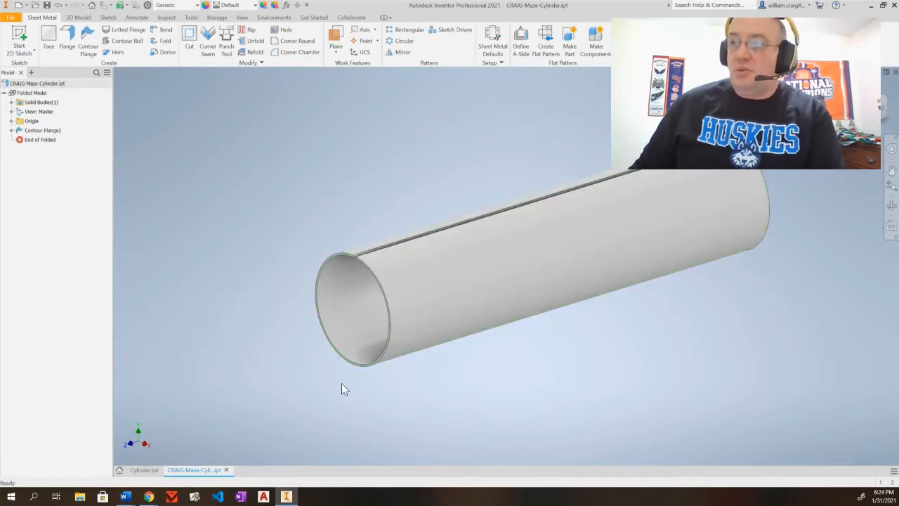
click(342, 340)
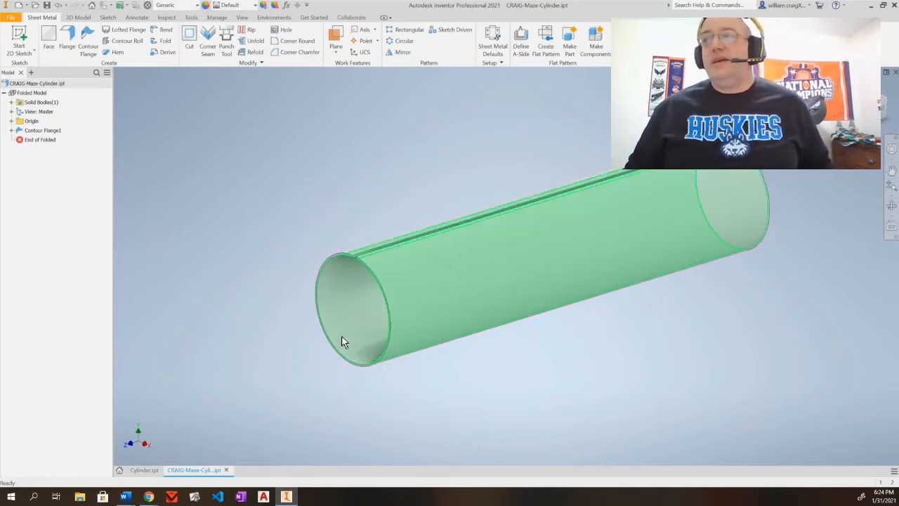
click(559, 159)
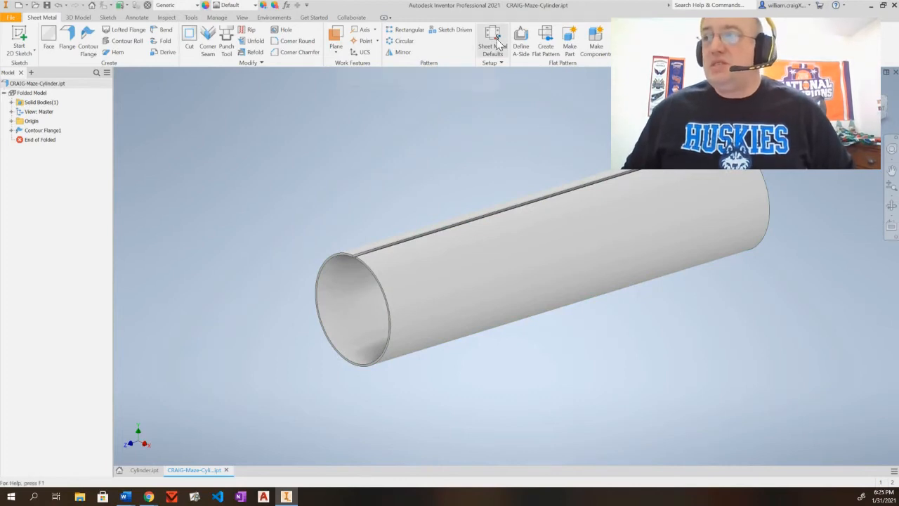
click(498, 45)
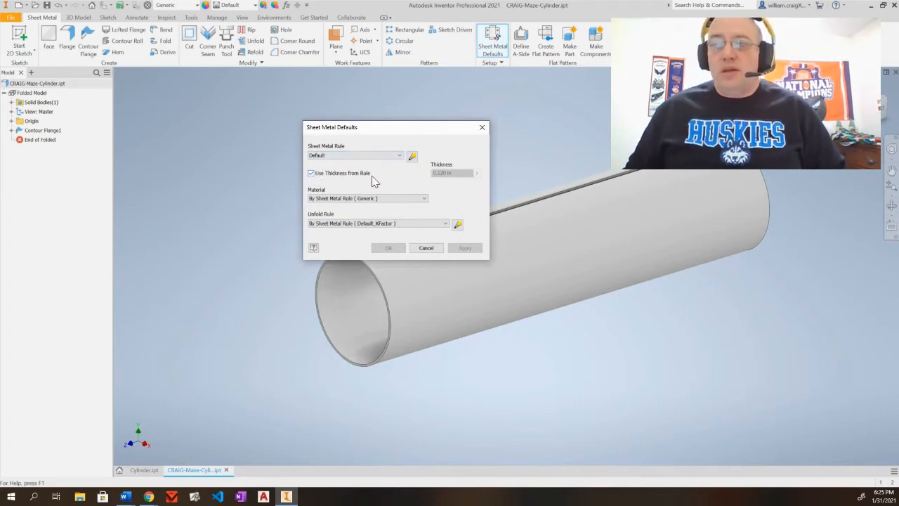
click(311, 173)
drag(457, 175, 431, 175)
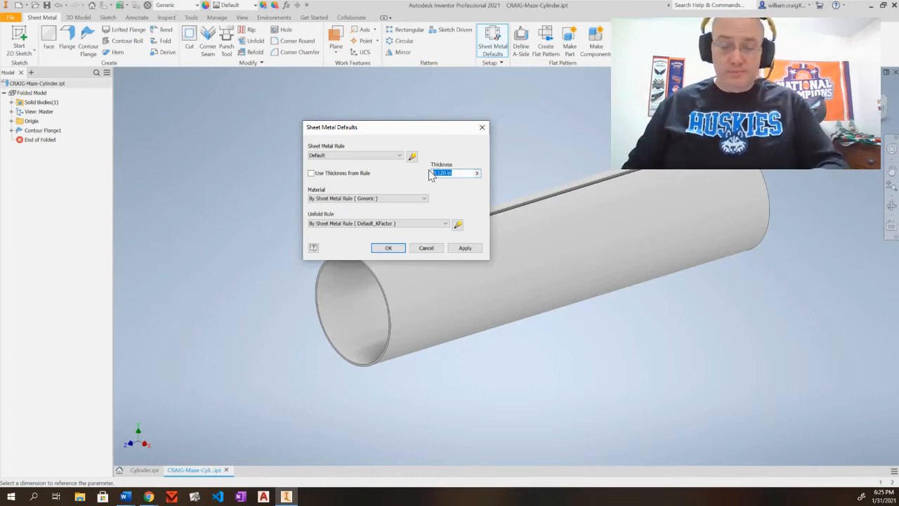
key(BackSpace)
text(4 mm)
key(Tab)
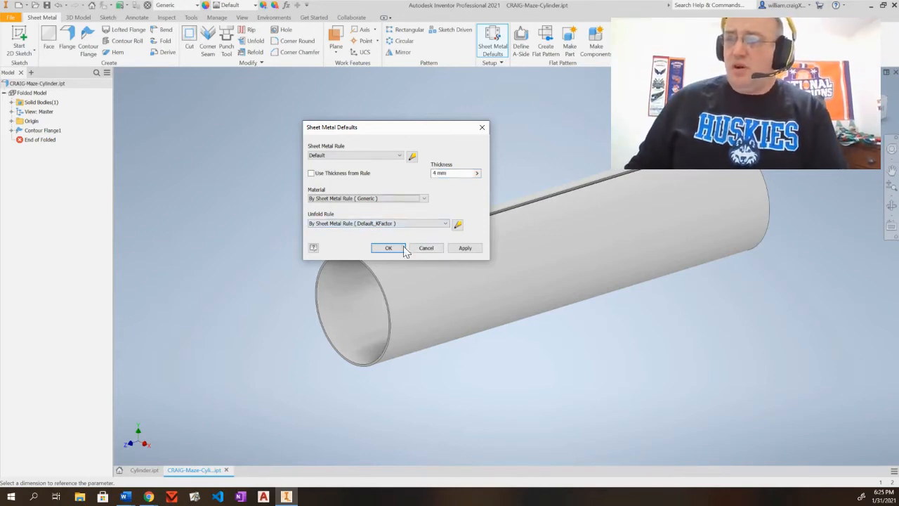
click(460, 250)
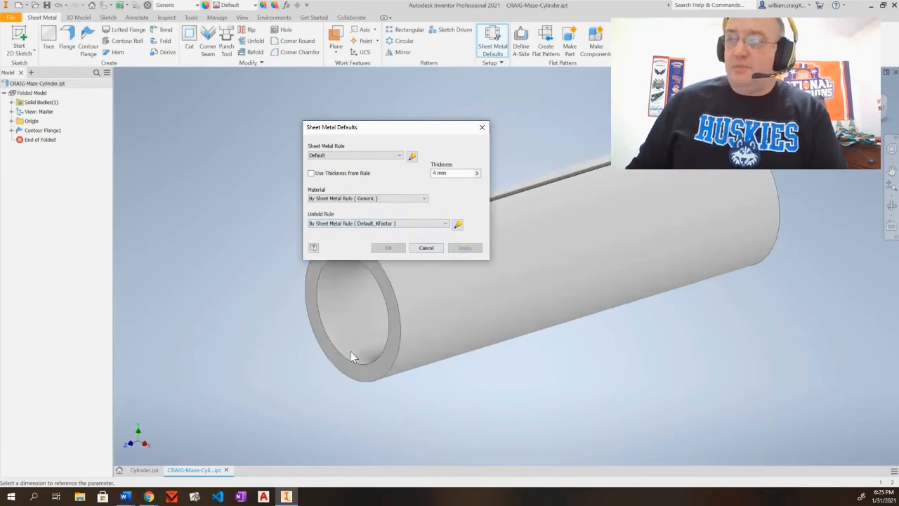
click(481, 127)
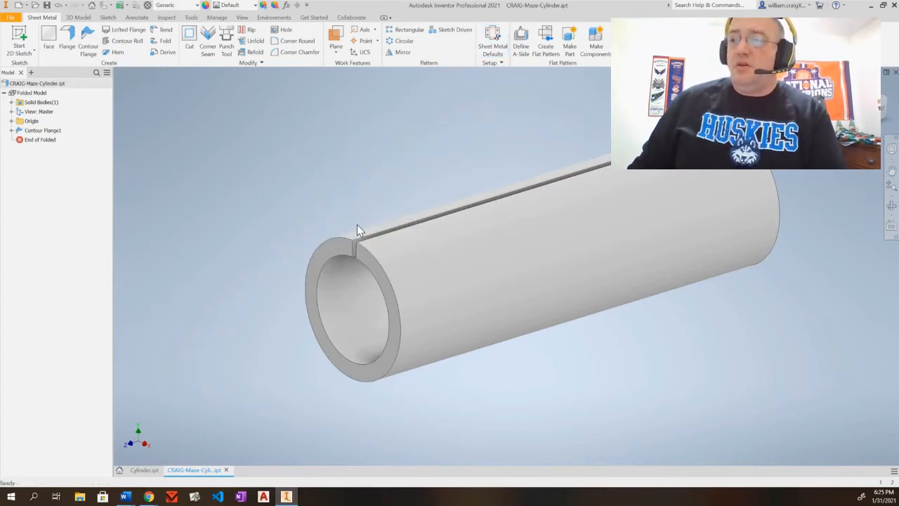
- Start a new 2D sketch on the narrow lengthwise face inside the tube's gap, on the negative X side
middle_drag(357, 226, 325, 198)
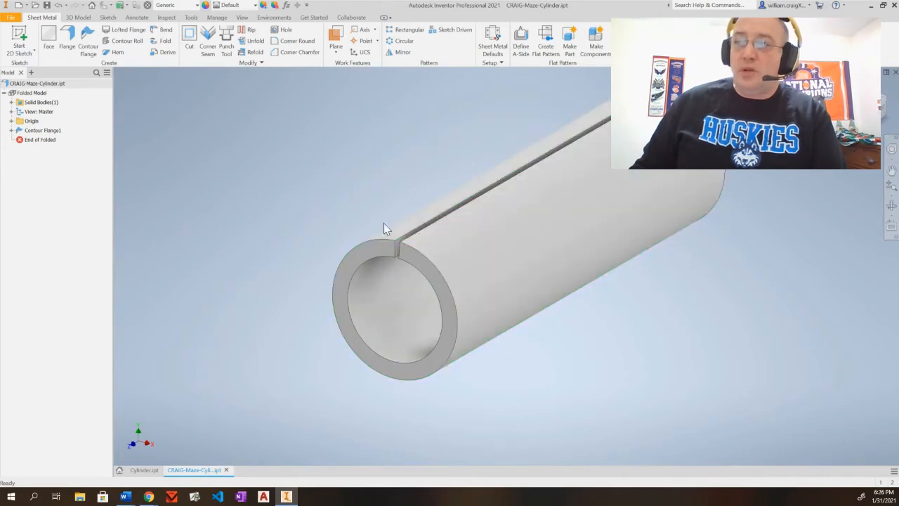
click(20, 35)
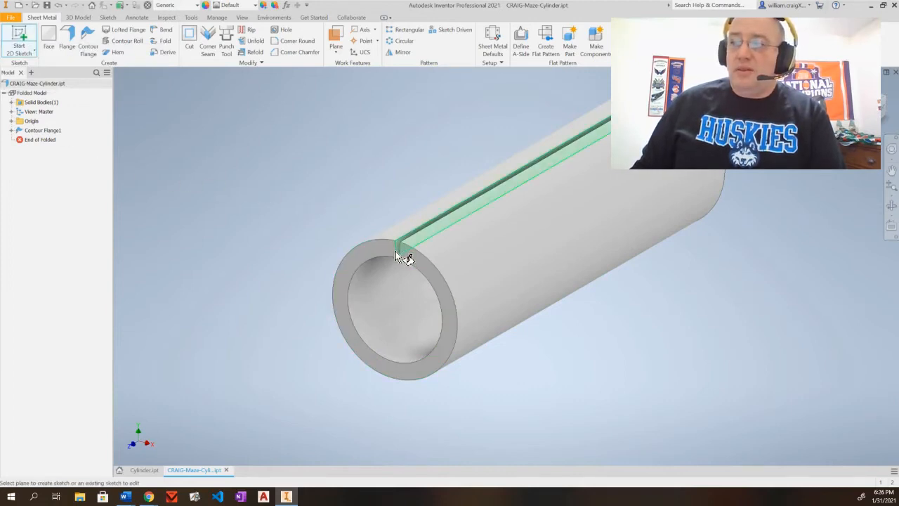
scroll(415, 265, down, 2)
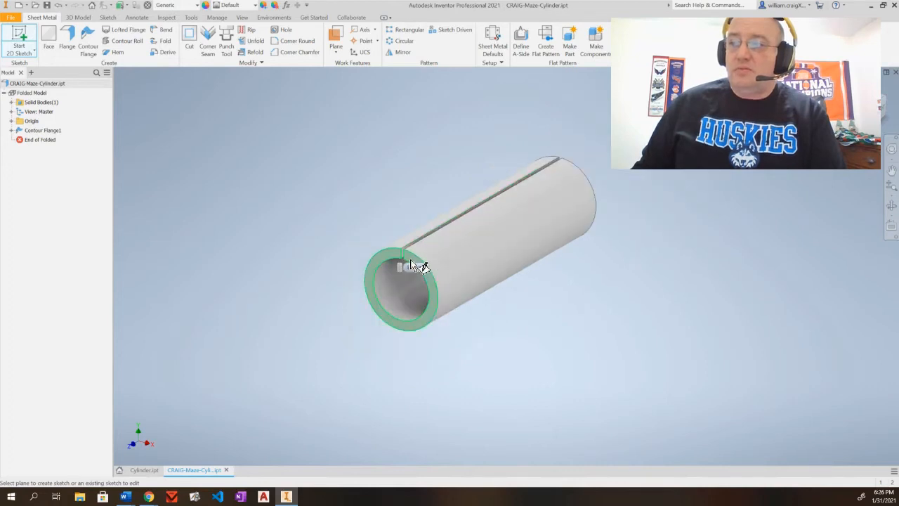
scroll(417, 267, up, 5)
scroll(415, 266, up, 2)
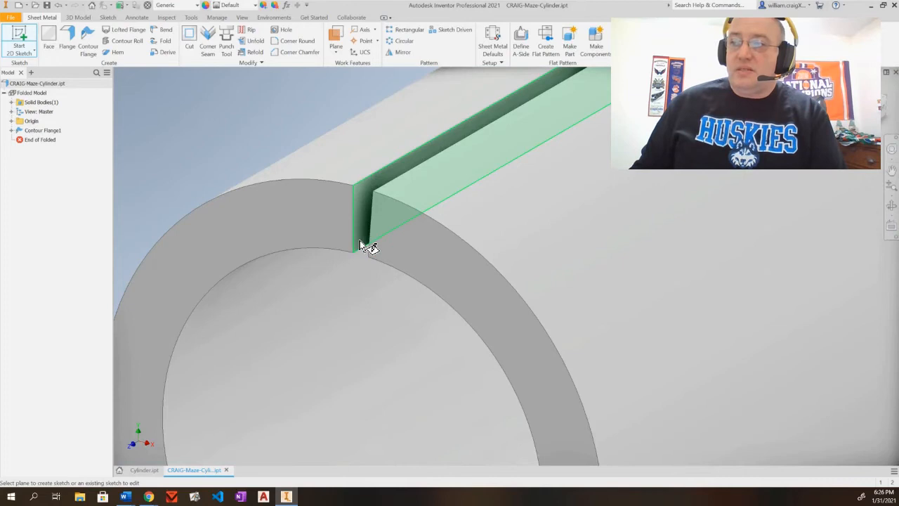
click(359, 243)
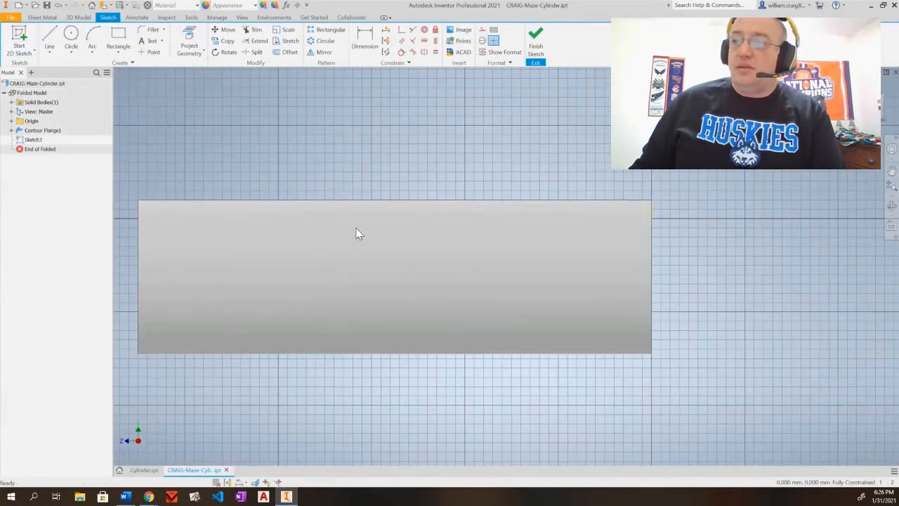
- Extrude the gap face's profile .5 mm into the gap, joined to the tube body
mouse_move(304, 231)
shift+middle_down()
mouse_move(348, 235)
mouse_move(336, 236)
shift+middle_up()
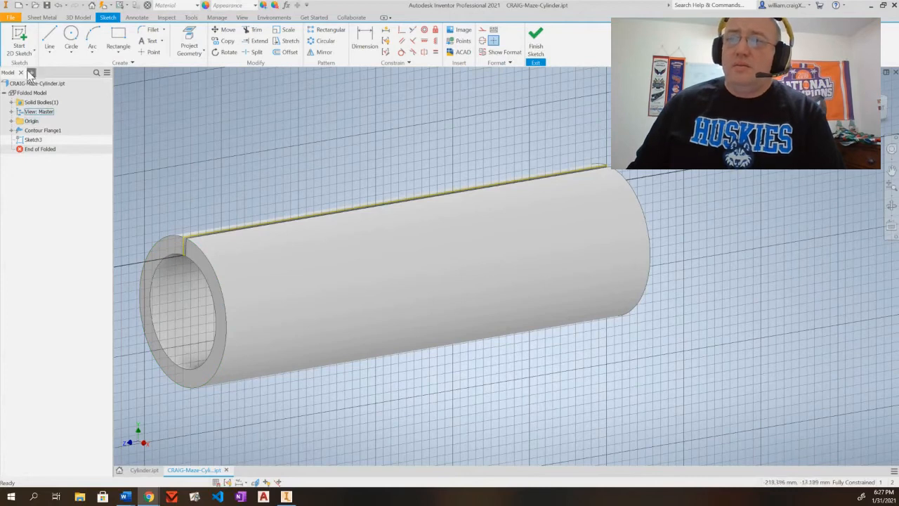
click(76, 18)
click(50, 37)
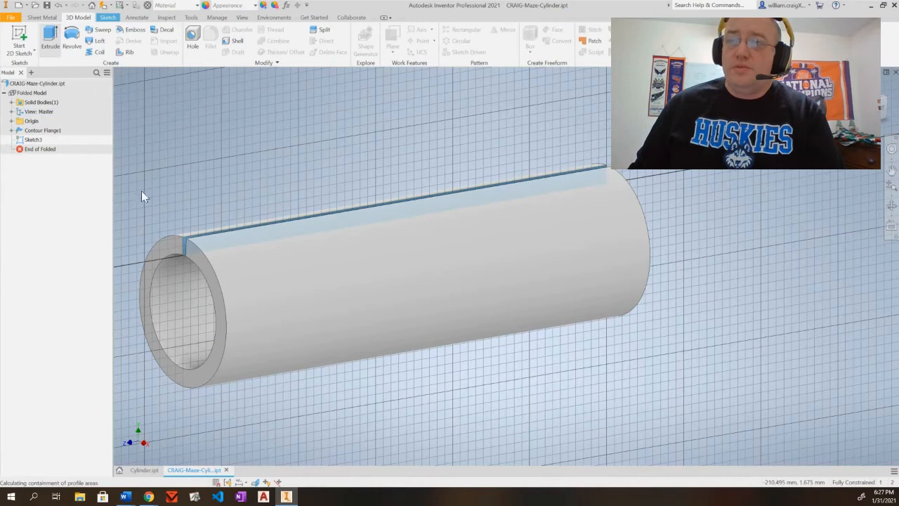
scroll(169, 239, down, 2)
scroll(169, 240, up, 5)
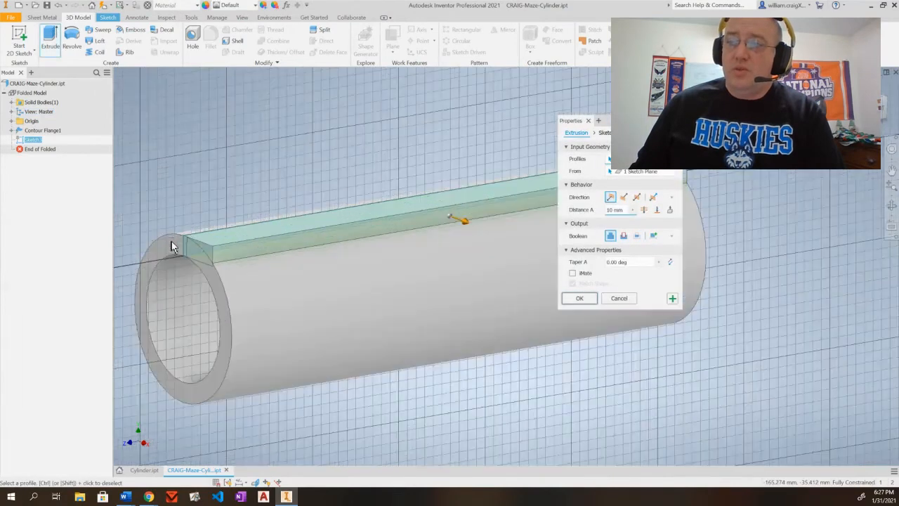
scroll(172, 241, up, 2)
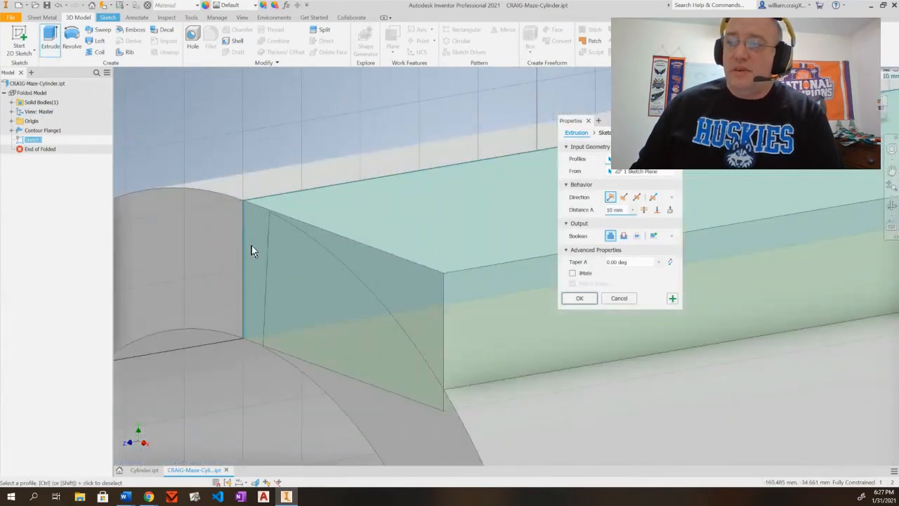
scroll(252, 245, down, 2)
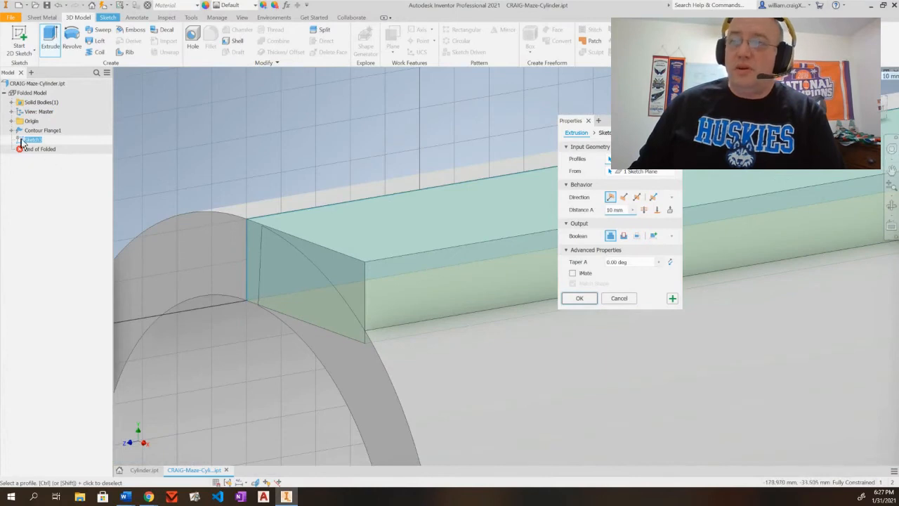
click(624, 210)
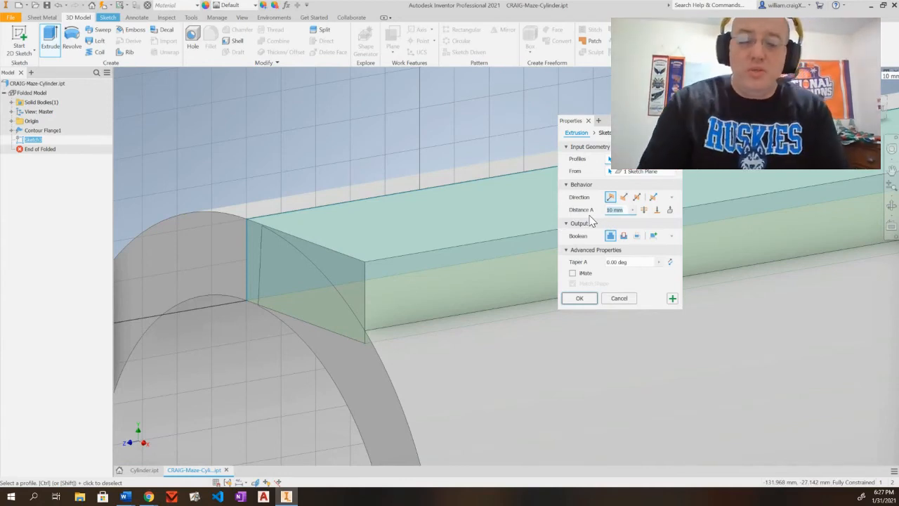
key(BackSpace)
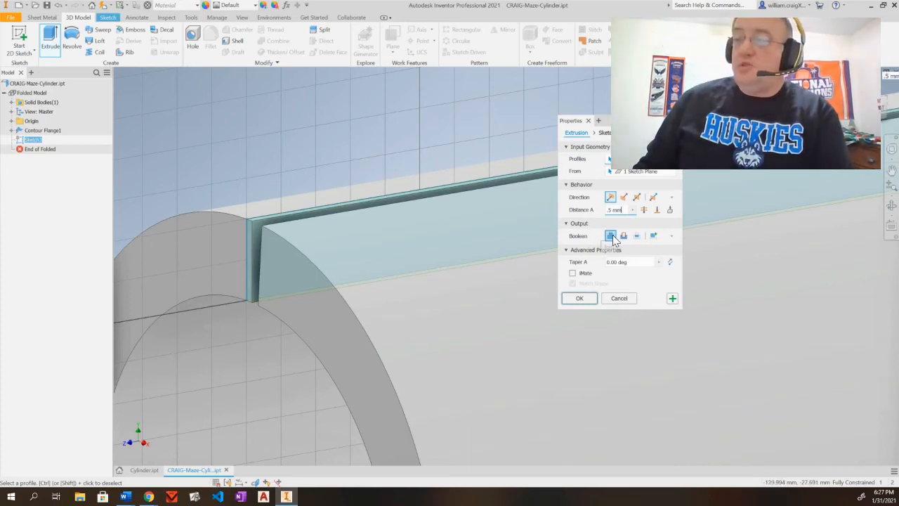
click(573, 298)
- Rename the extrusion feature in the gap as Cylinder Reference Extrusion
shift+middle_drag(242, 312, 320, 302)
middle_drag(603, 270, 283, 195)
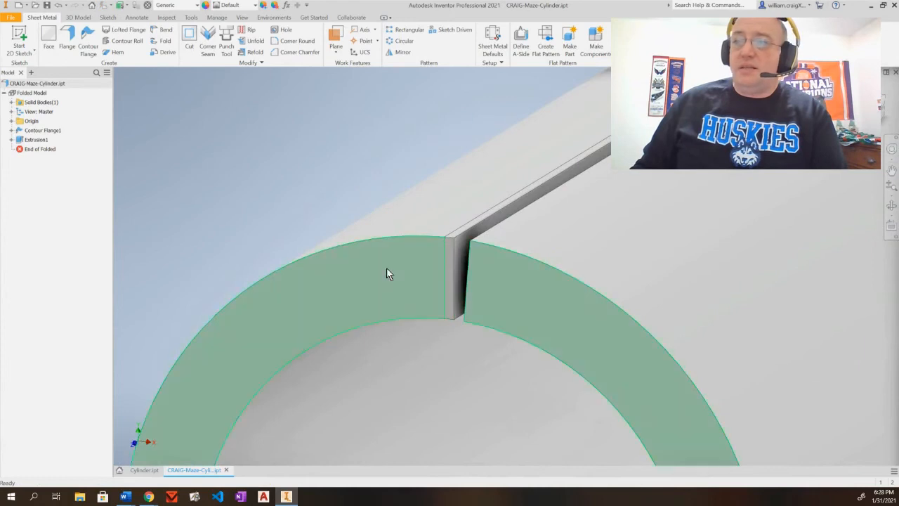
click(38, 141)
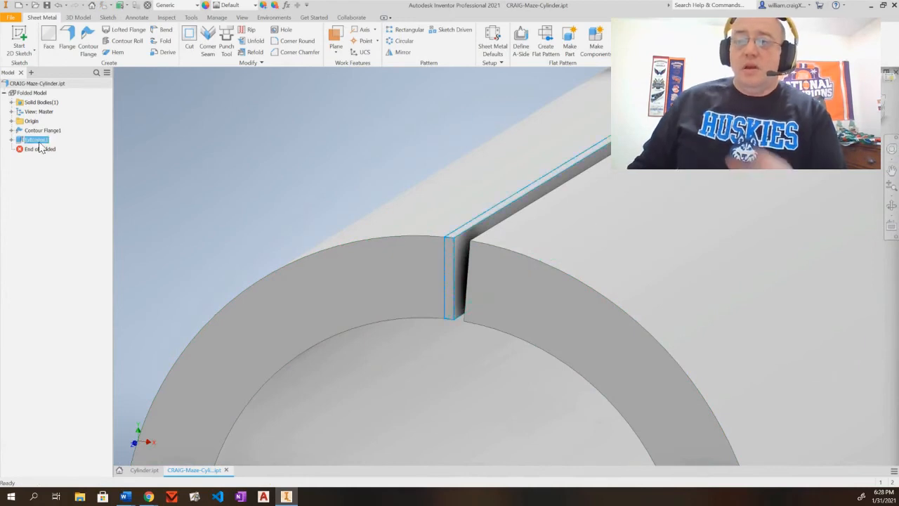
click(40, 143)
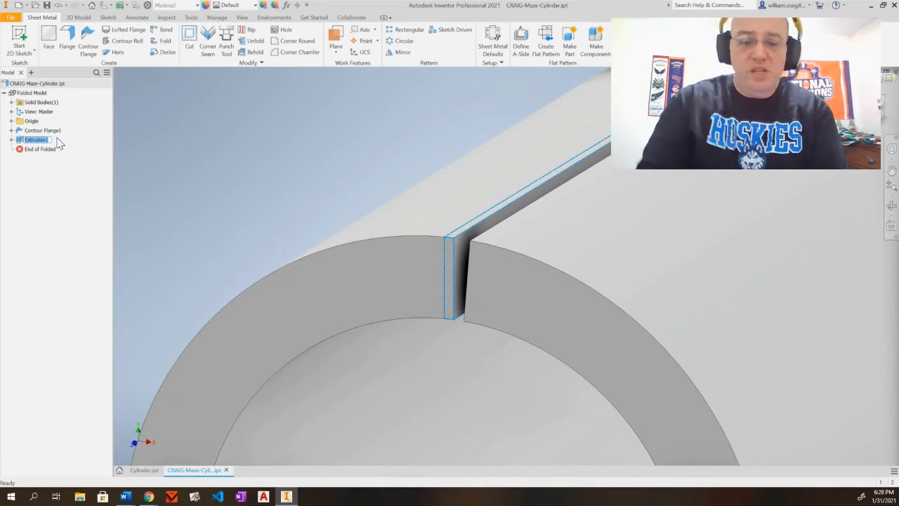
text(Cylinder Refere)
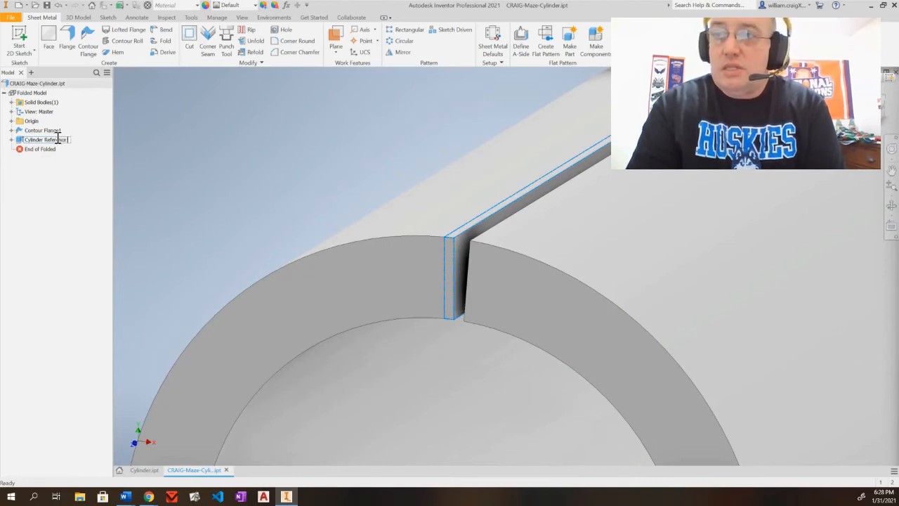
text(nce Extrusion)
key(Return)
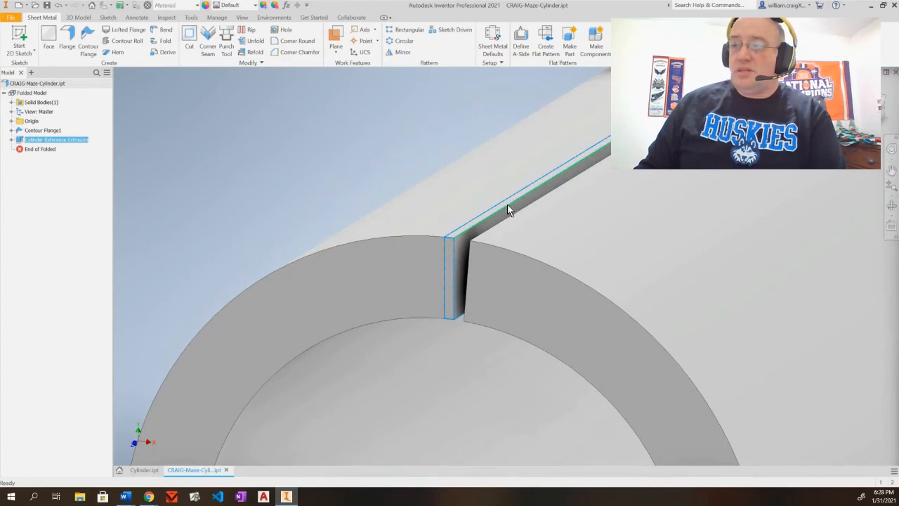
- Unfold the tube into a flat plate, using a face of the reference extrusion as stationary reference and the cylindrical face as the bend
mouse_move(510, 209)
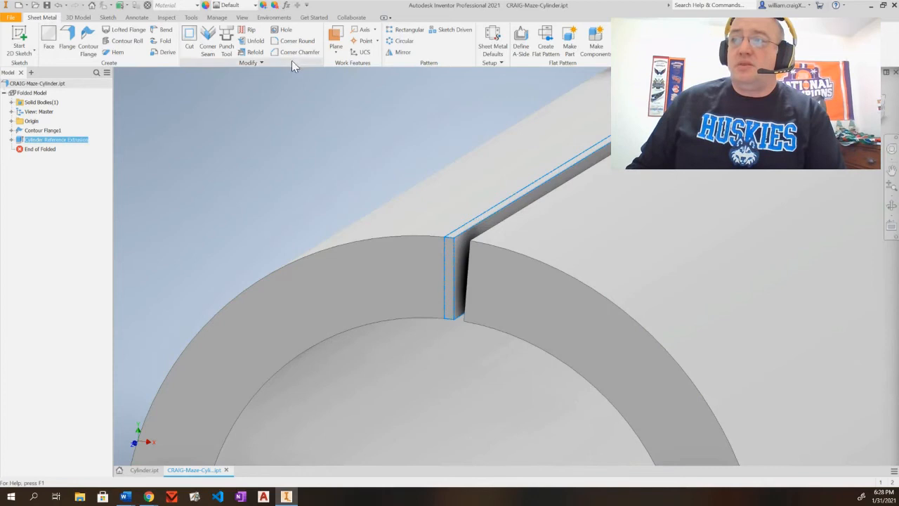
click(255, 43)
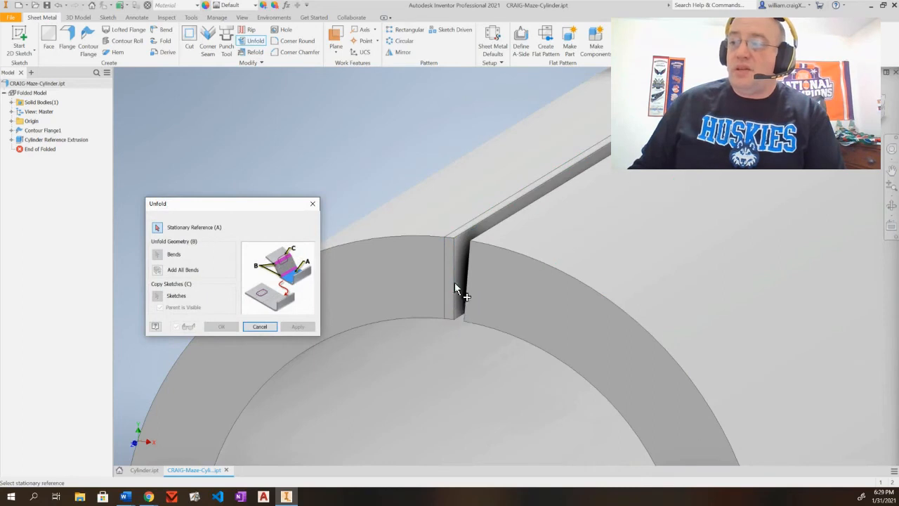
click(470, 227)
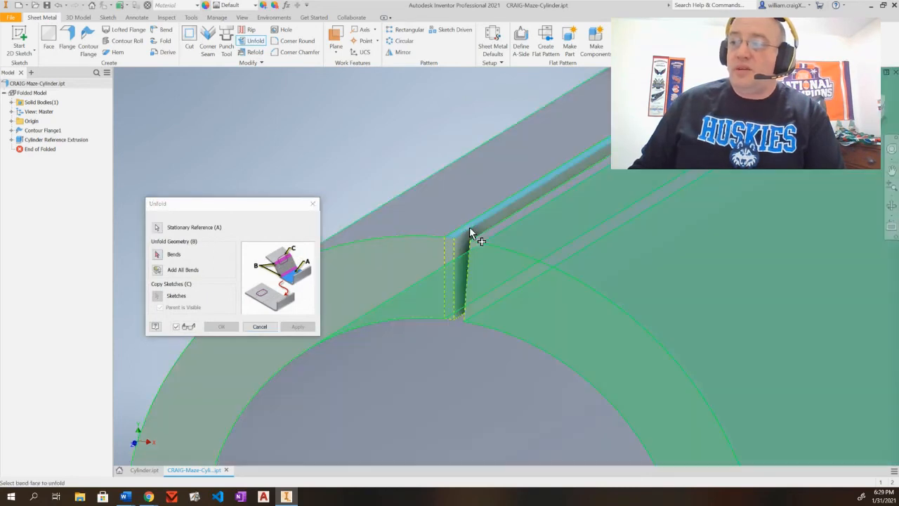
click(156, 258)
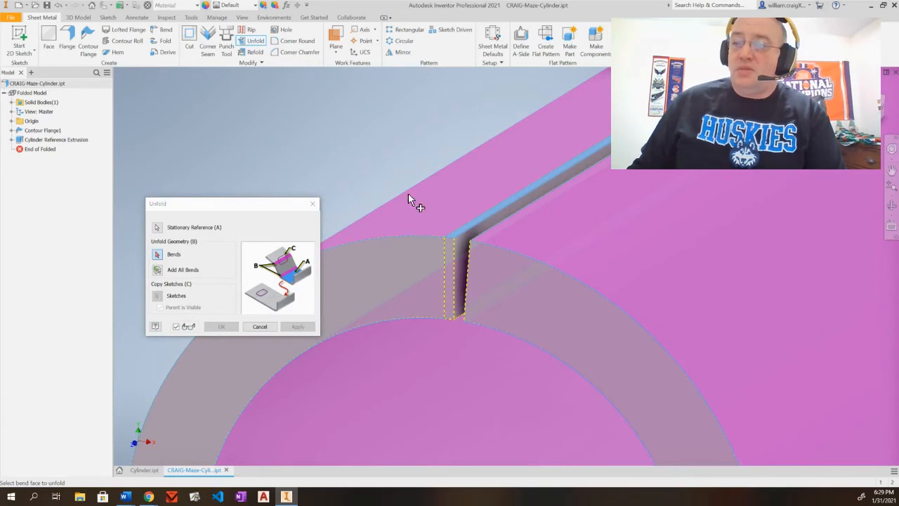
click(483, 169)
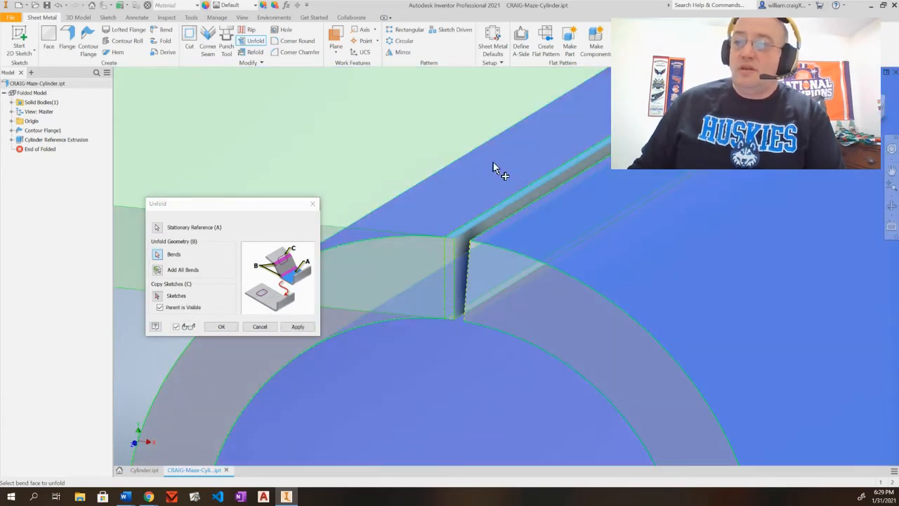
scroll(493, 168, down, 5)
middle_drag(494, 170, 562, 244)
drag(243, 204, 353, 289)
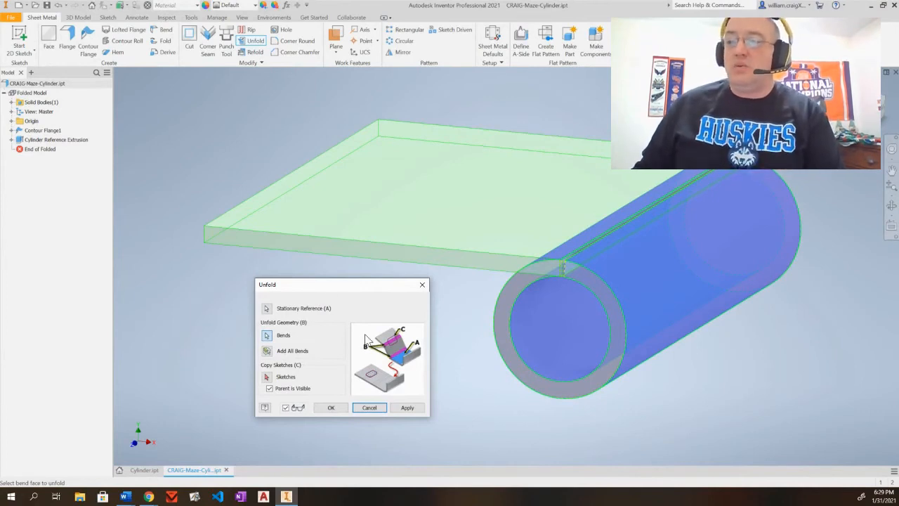
click(410, 409)
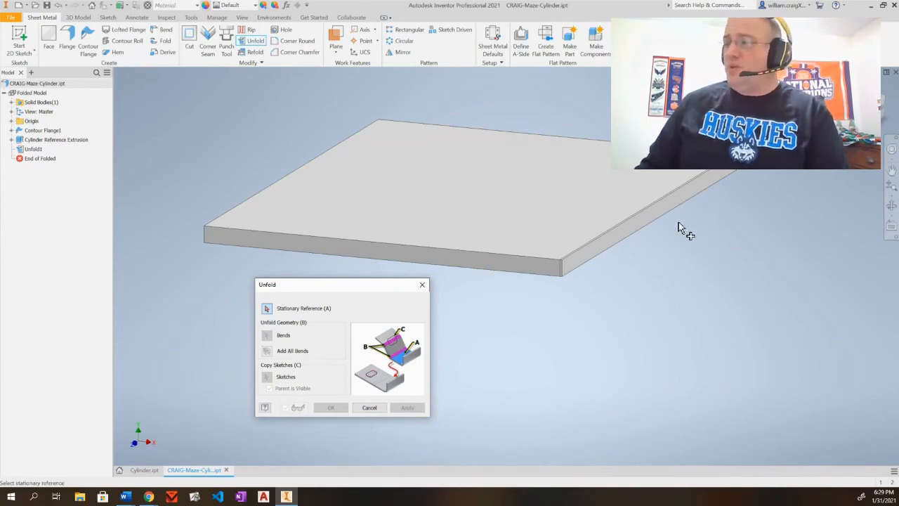
click(422, 284)
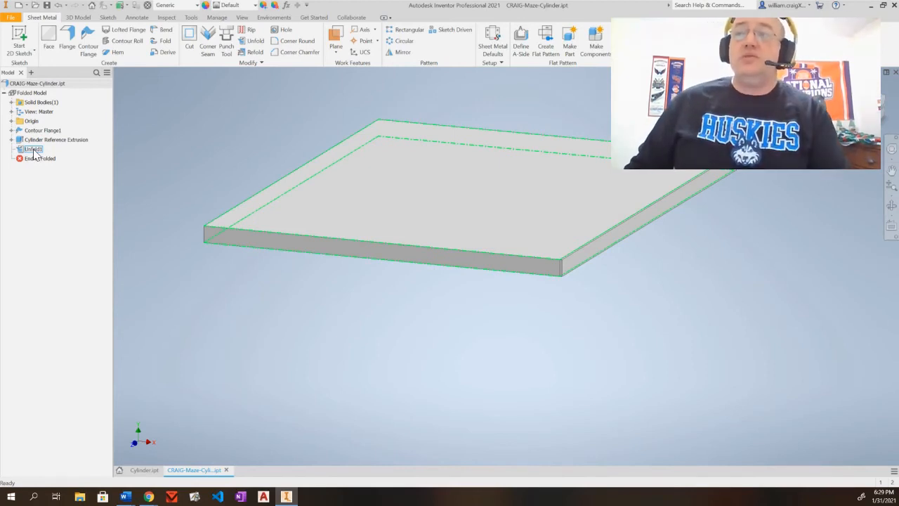
- Refold the flat plate into a tube, with the reference extrusion's lengthwise face as stationary reference and the large flat face as the bend
click(256, 54)
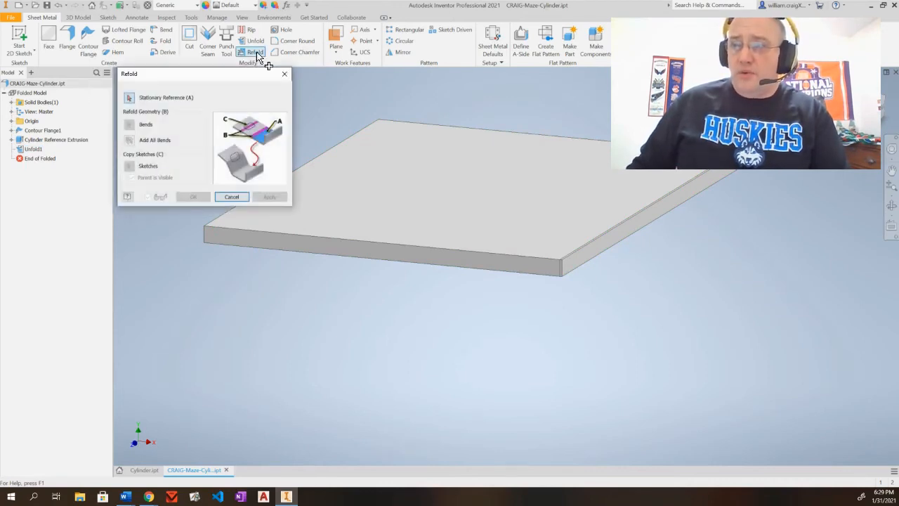
click(624, 224)
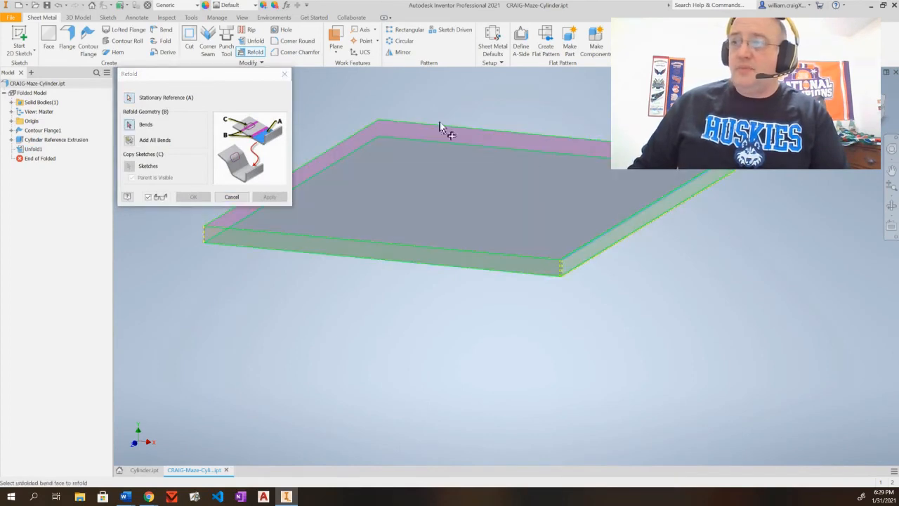
click(474, 197)
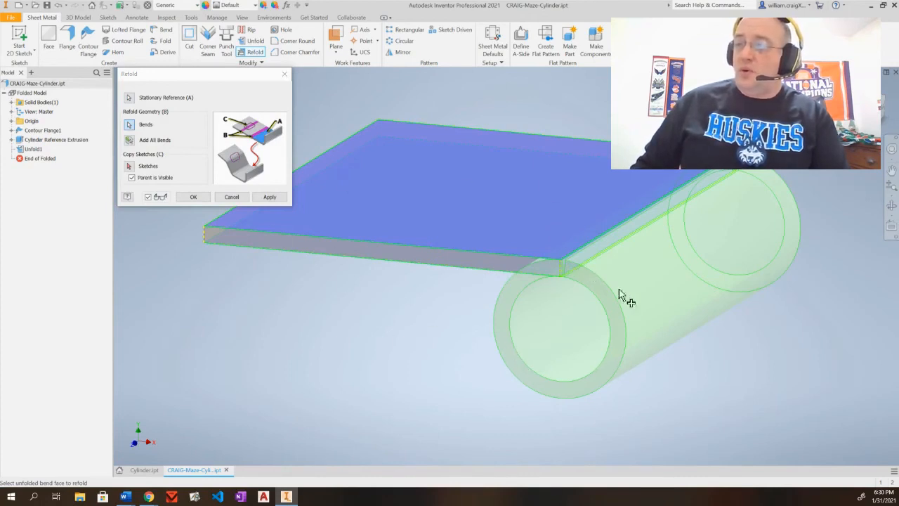
click(270, 197)
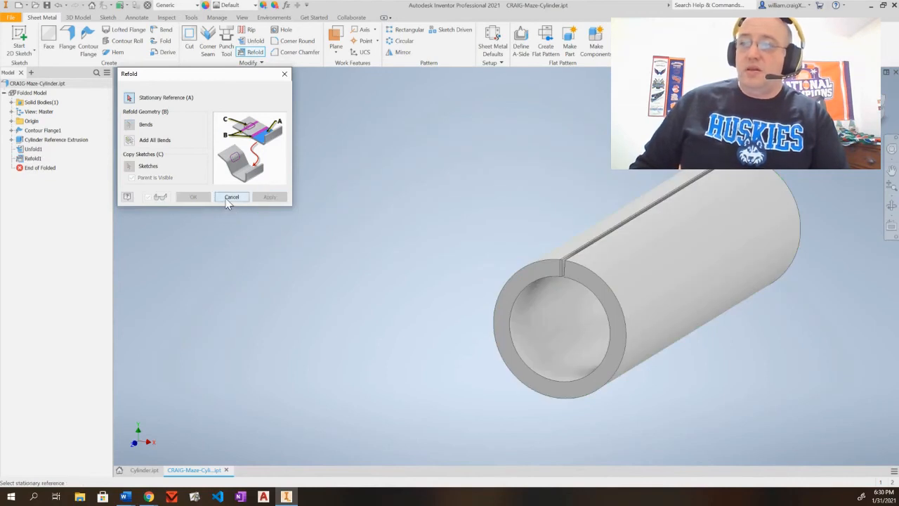
click(232, 196)
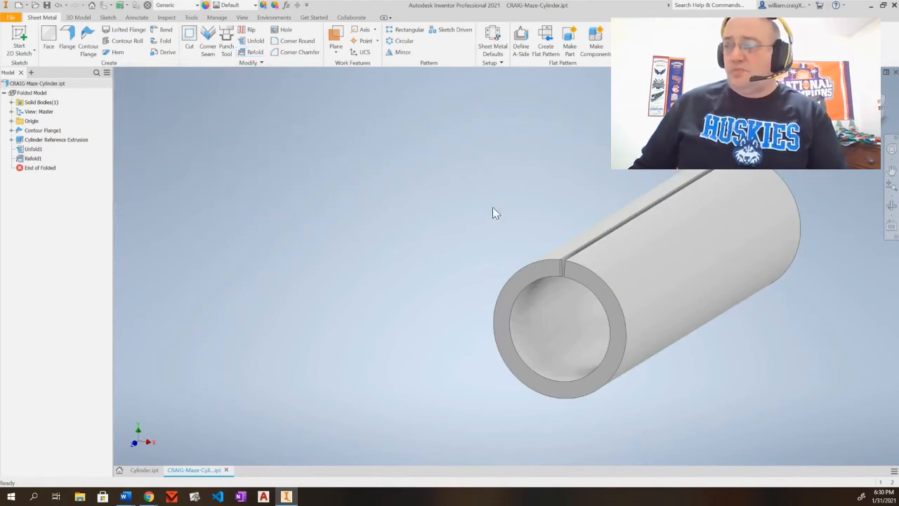
- Loft a solid between the two facing lengthwise faces of the gap to close the tube, keeping only those two sections
middle_drag(568, 254, 443, 234)
scroll(441, 236, up, 2)
scroll(441, 236, down, 6)
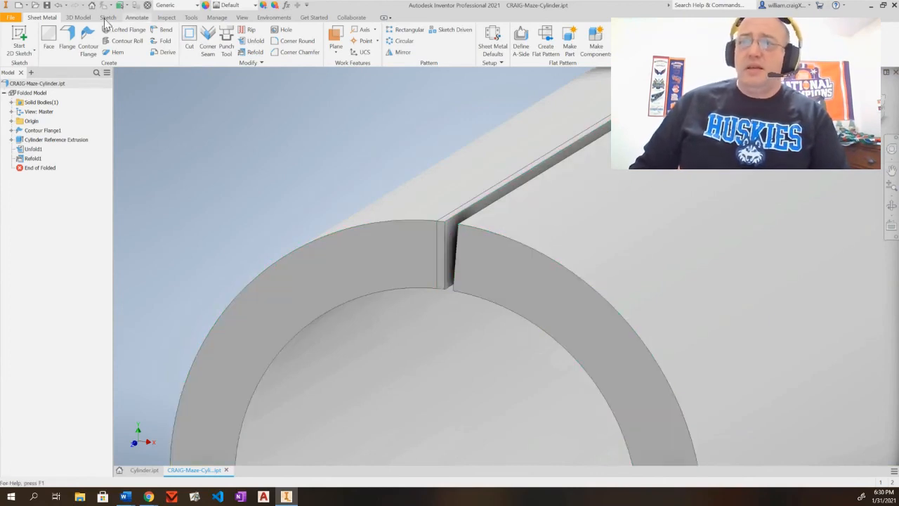
click(78, 18)
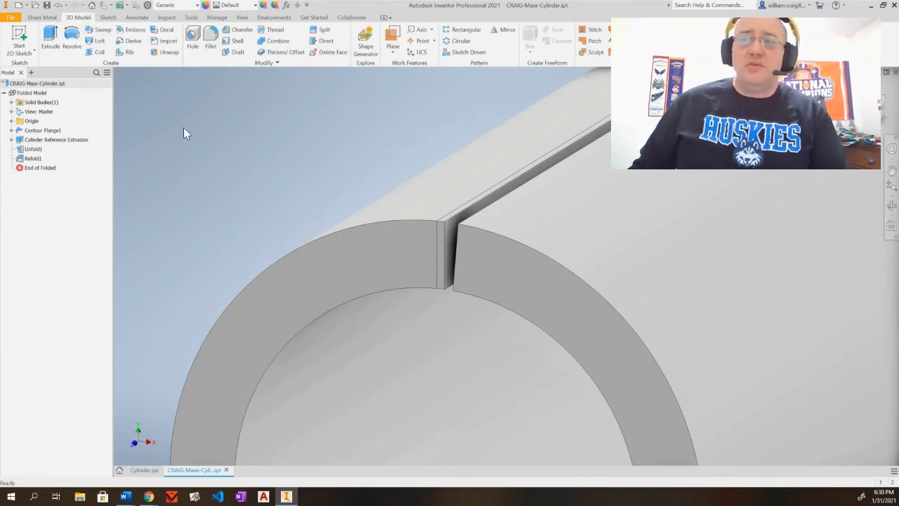
click(93, 41)
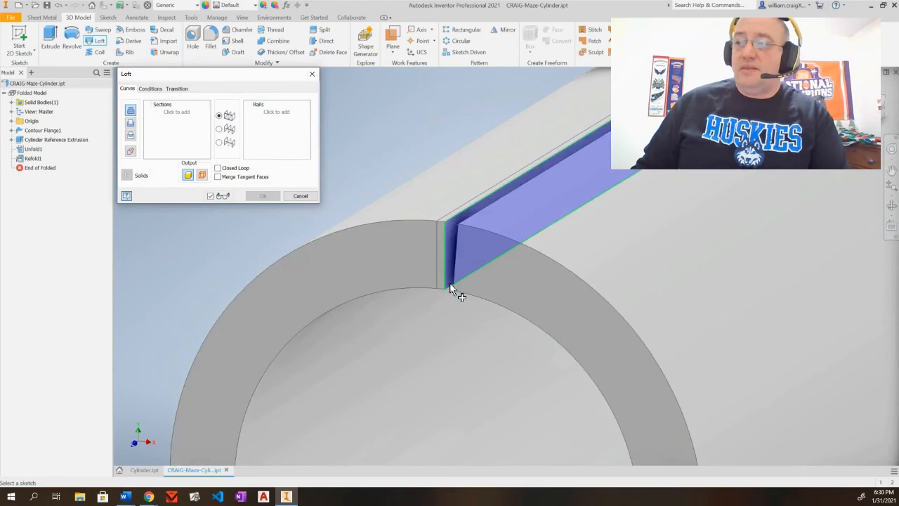
click(450, 284)
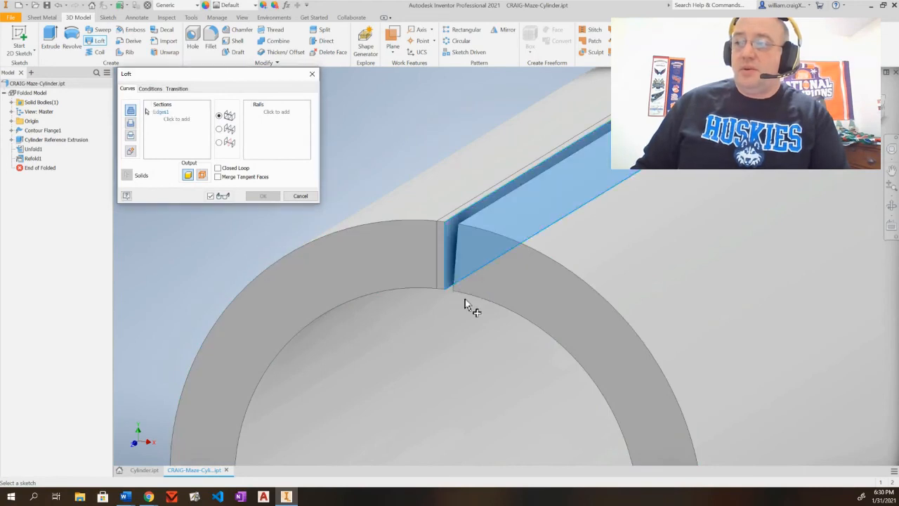
mouse_move(472, 286)
middle_down()
mouse_move(498, 287)
mouse_move(407, 267)
mouse_move(206, 261)
mouse_move(337, 283)
mouse_move(359, 277)
mouse_move(364, 289)
middle_up()
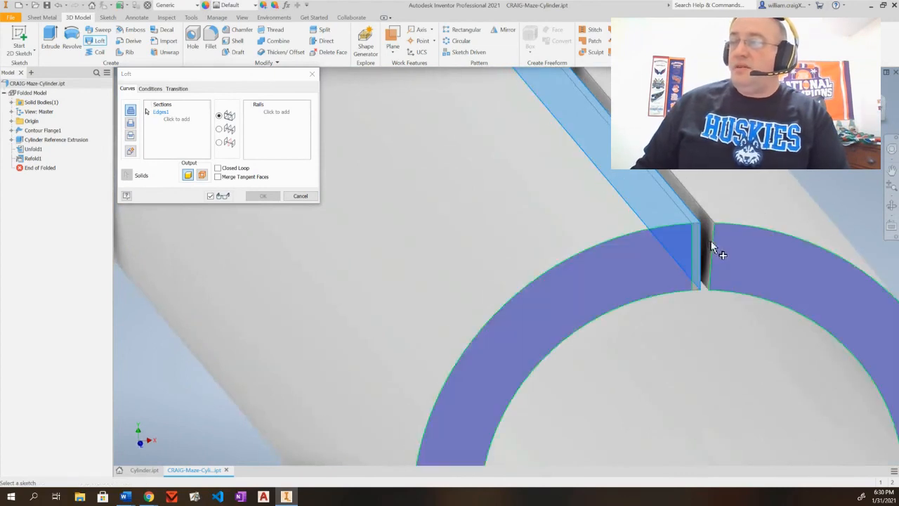
click(709, 279)
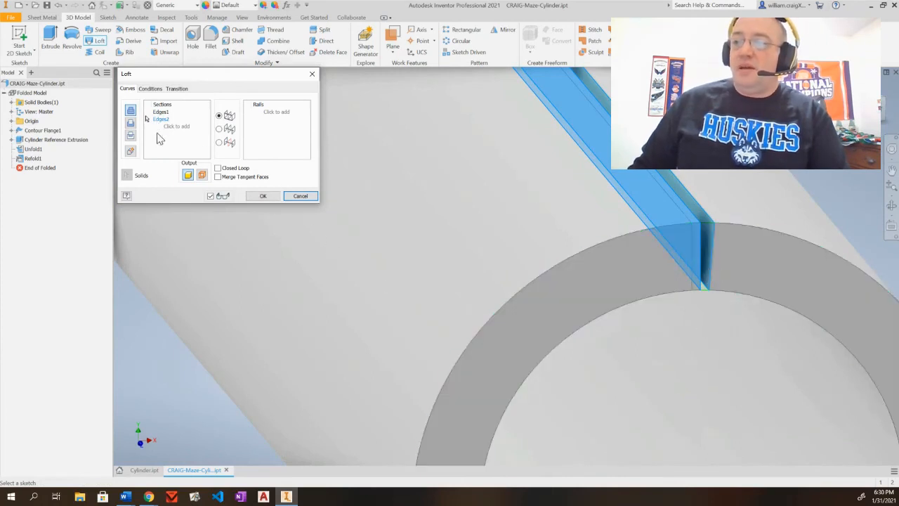
click(490, 211)
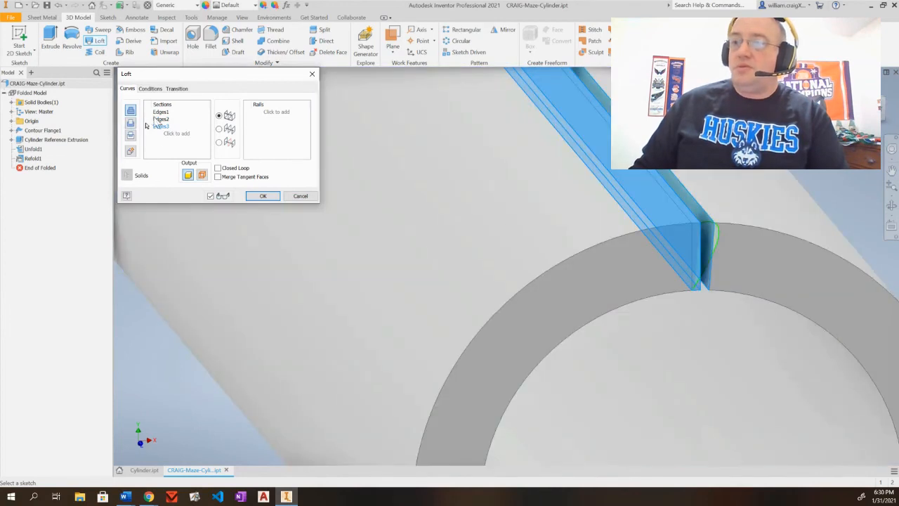
click(164, 127)
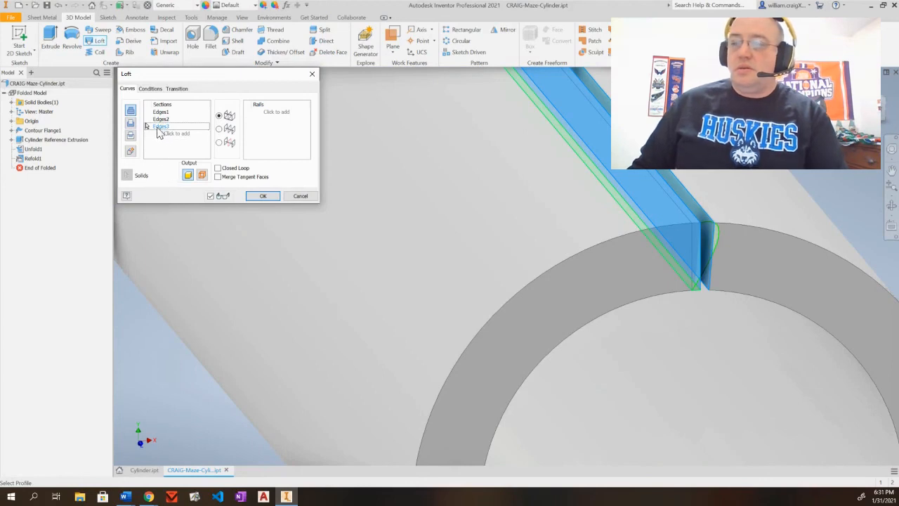
key(Delete)
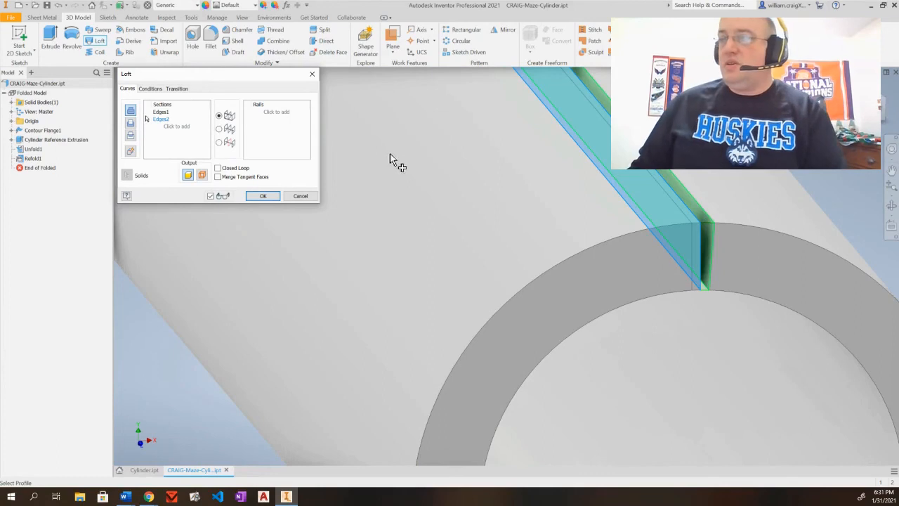
click(260, 197)
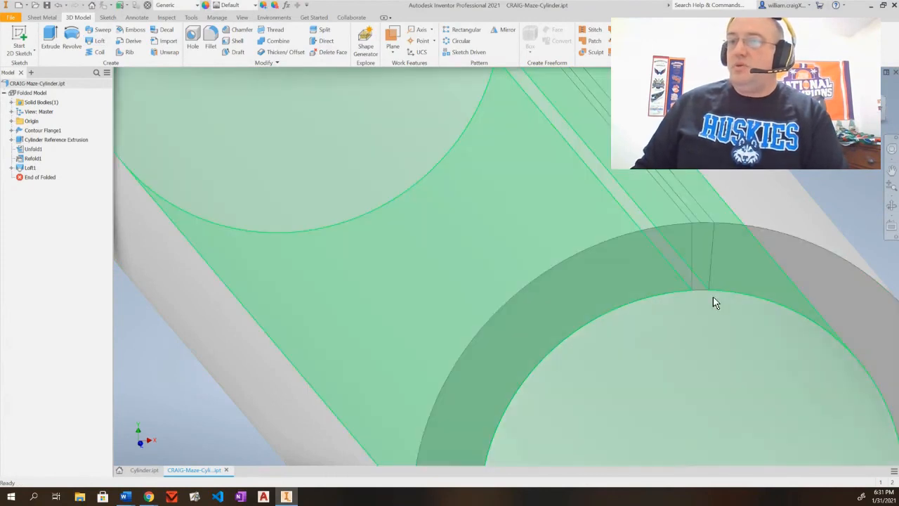
- Roll the model history back to directly after the unfold feature, ahead of the refold and loft
scroll(711, 283, up, 2)
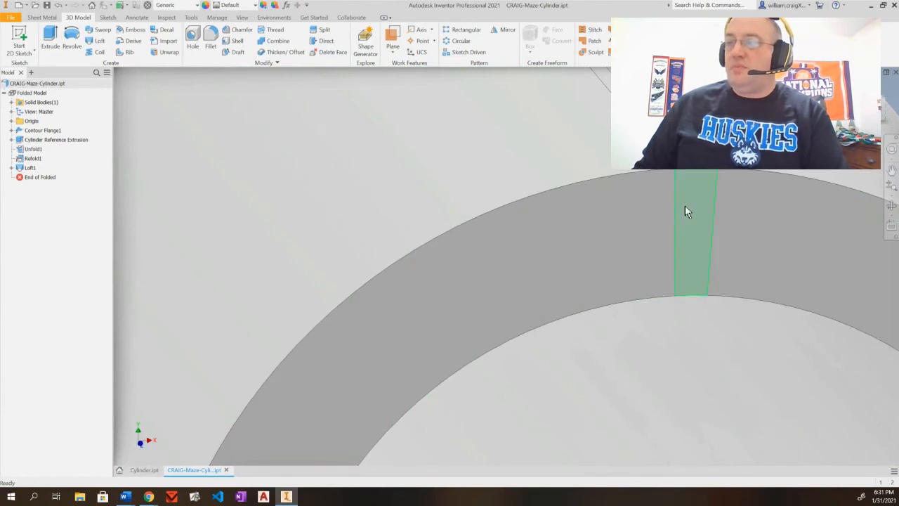
scroll(666, 262, down, 5)
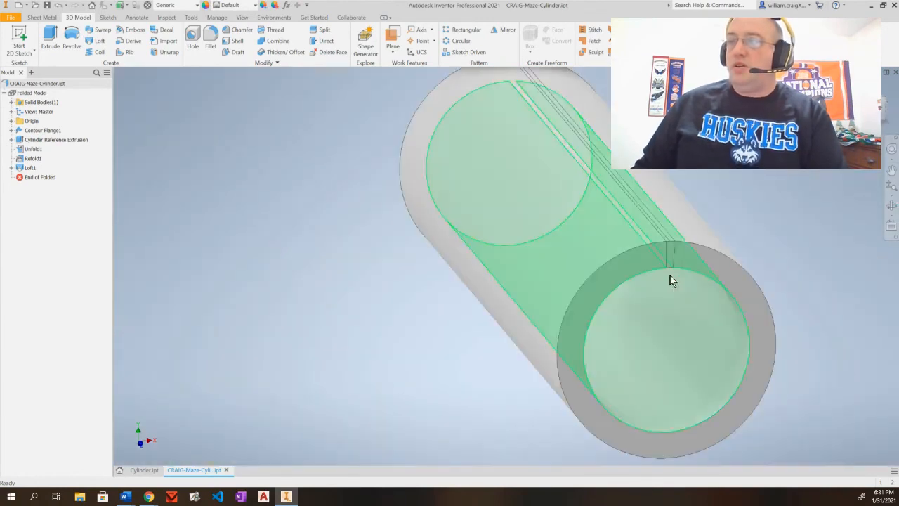
shift+middle_drag(672, 280, 619, 271)
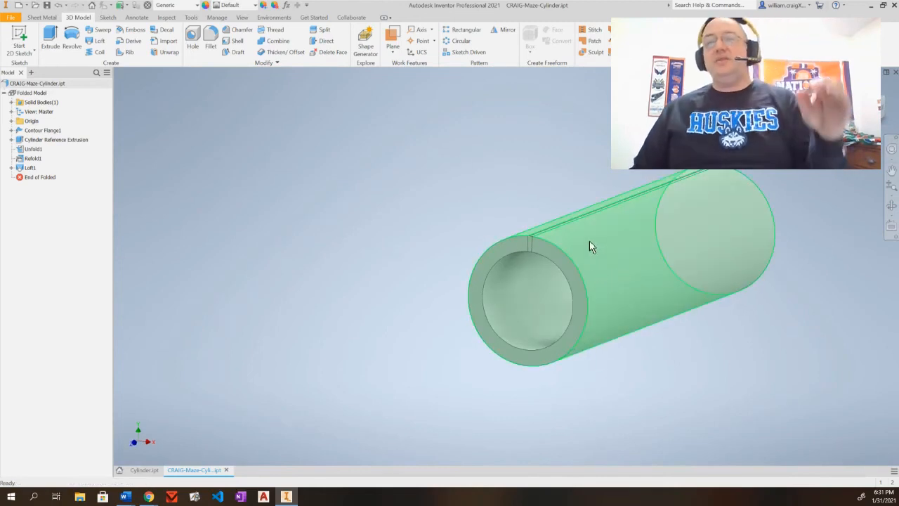
mouse_move(603, 255)
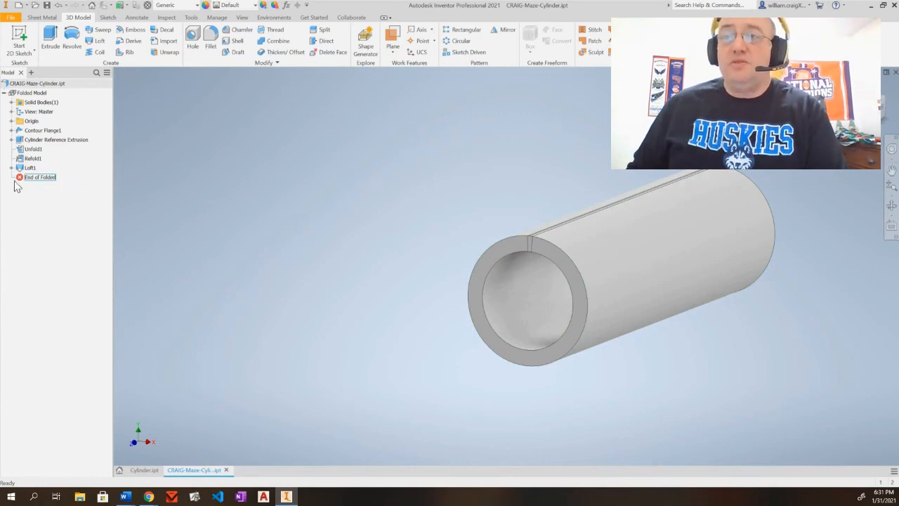
drag(20, 181, 18, 161)
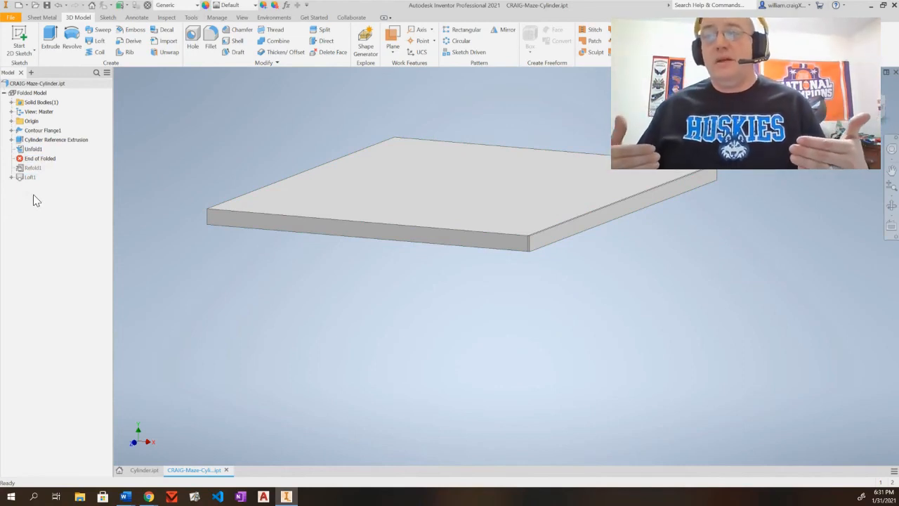
mouse_move(385, 189)
middle_down()
mouse_move(379, 183)
mouse_move(377, 199)
mouse_move(387, 207)
middle_up()
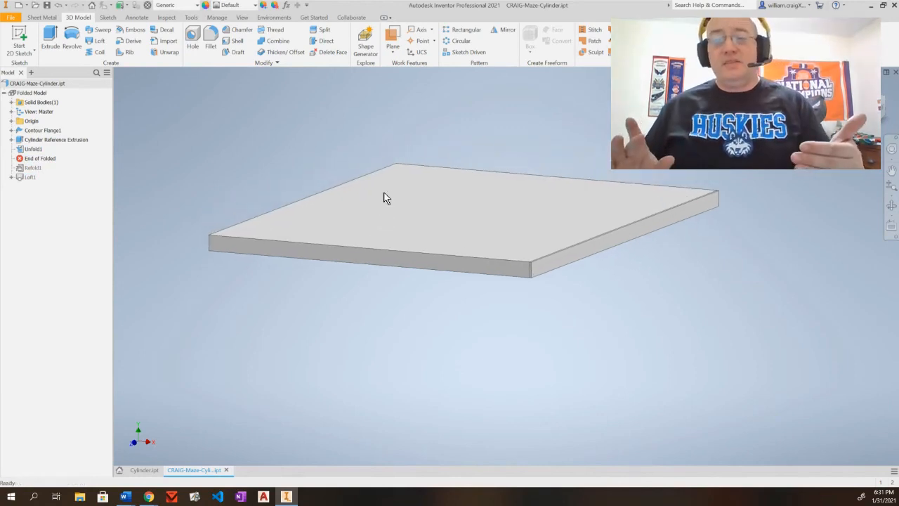
mouse_move(400, 212)
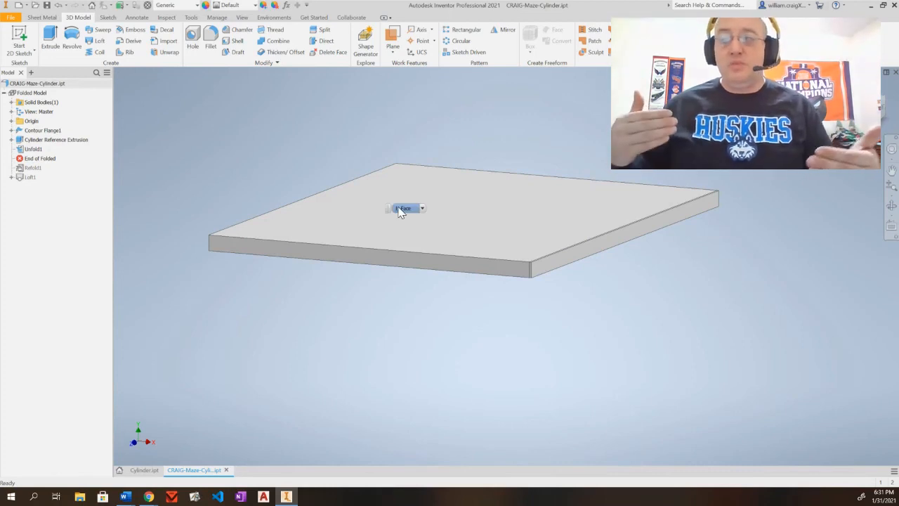